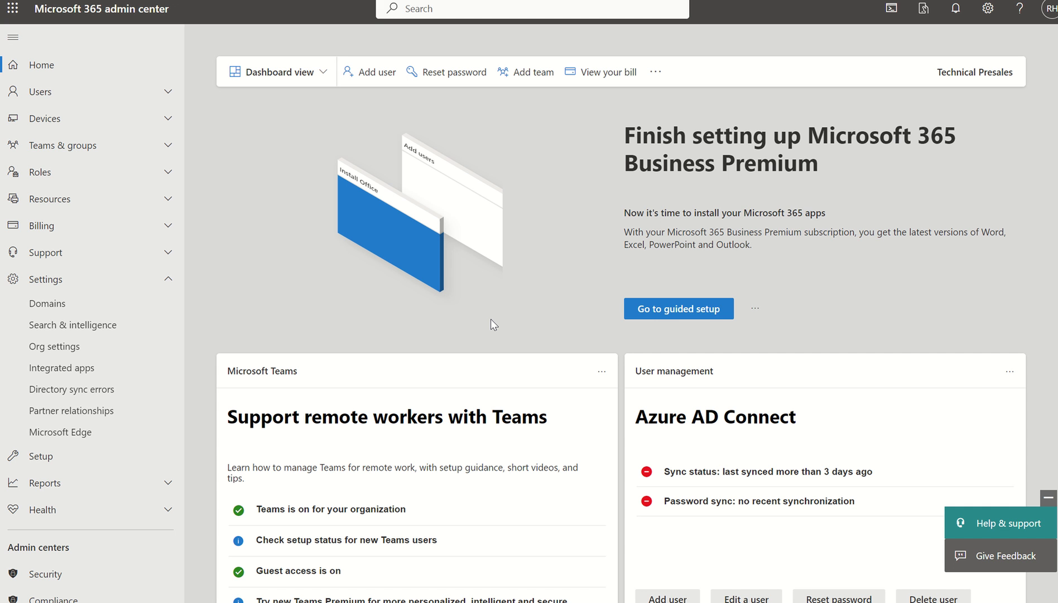
Bring up the Notepad admin notes and select the source admin account name
left_click(766, 599)
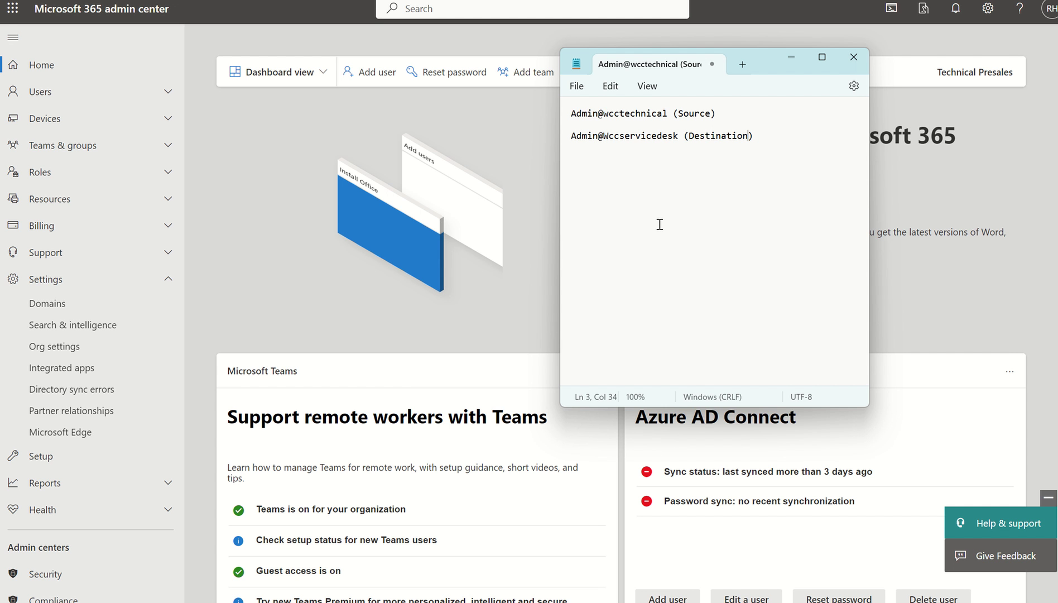
left_click(668, 114)
key("shift+End")
key("shift+Right")
double_click(587, 118)
Minimise Notepad, check the signed-in account, and view Domains showing the onmicrosoft.com domain Healthy
left_click(800, 56)
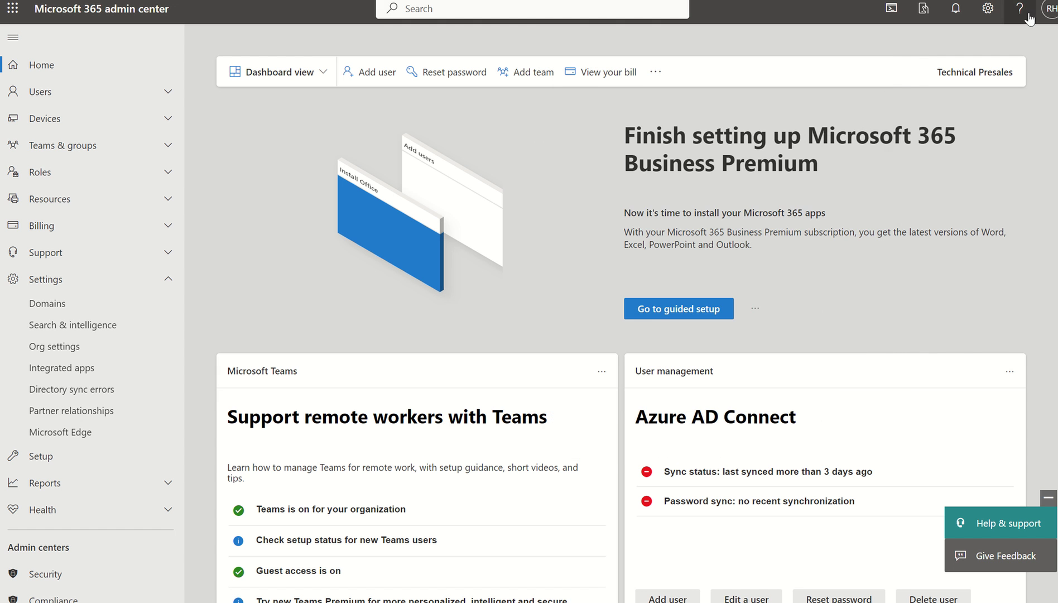
left_click(1050, 9)
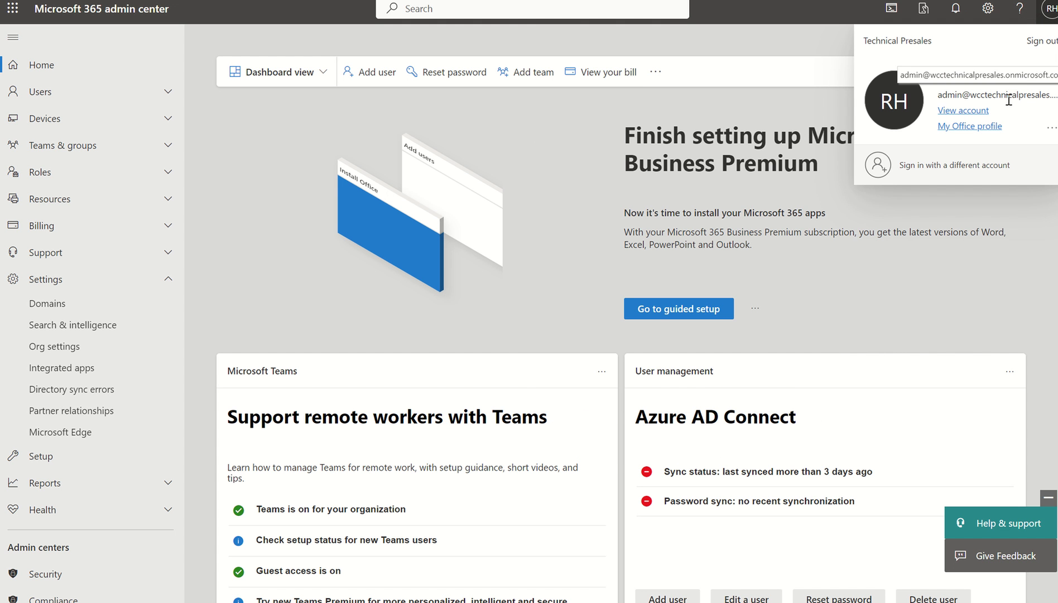
left_click(932, 292)
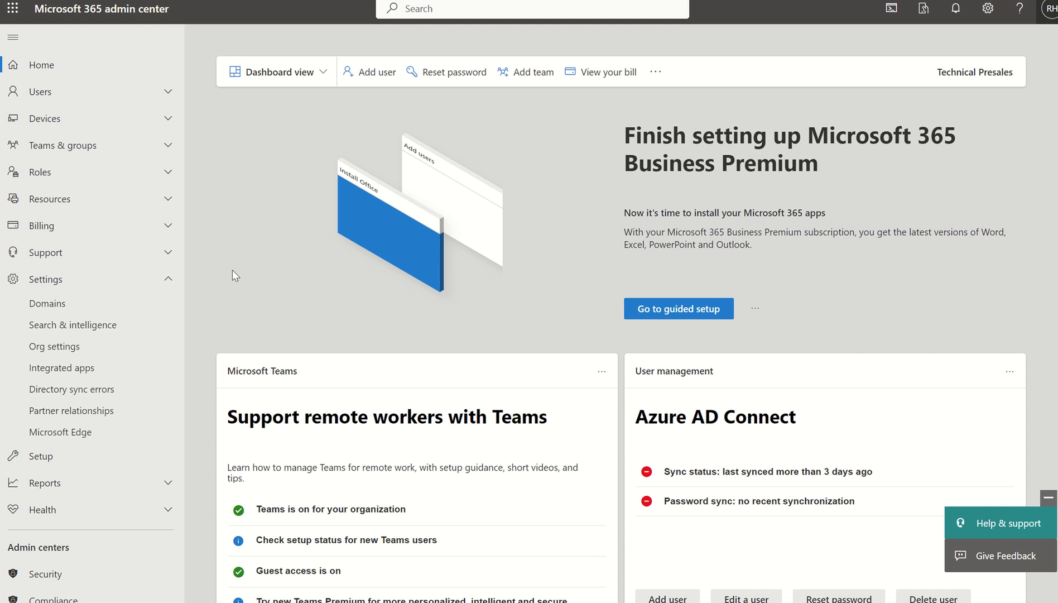
left_click(64, 306)
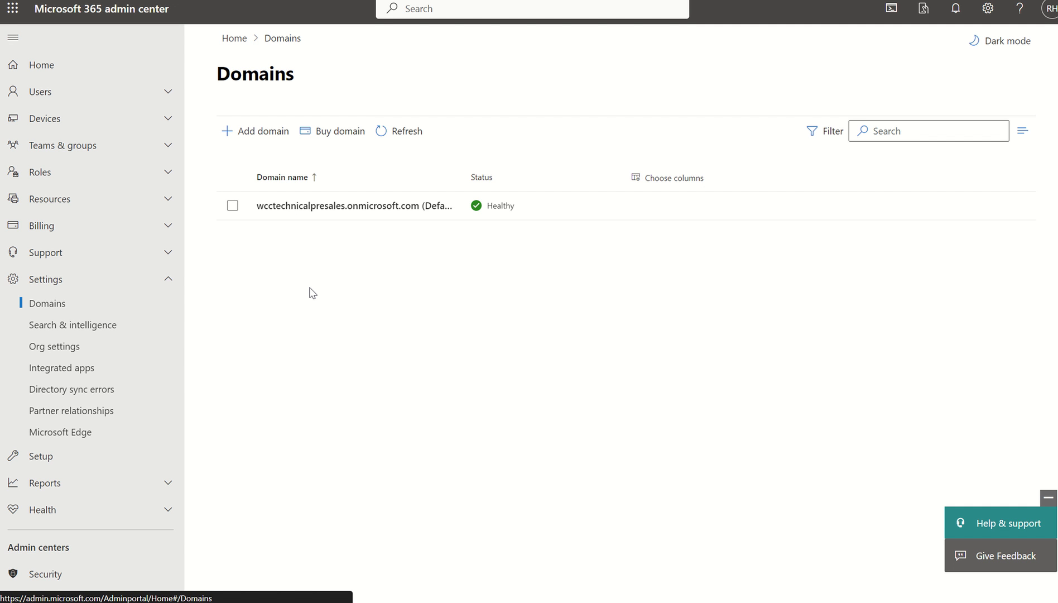
On Org settings' Organization profile tab, confirm Release preferences use targeted release for everyone
left_click(87, 348)
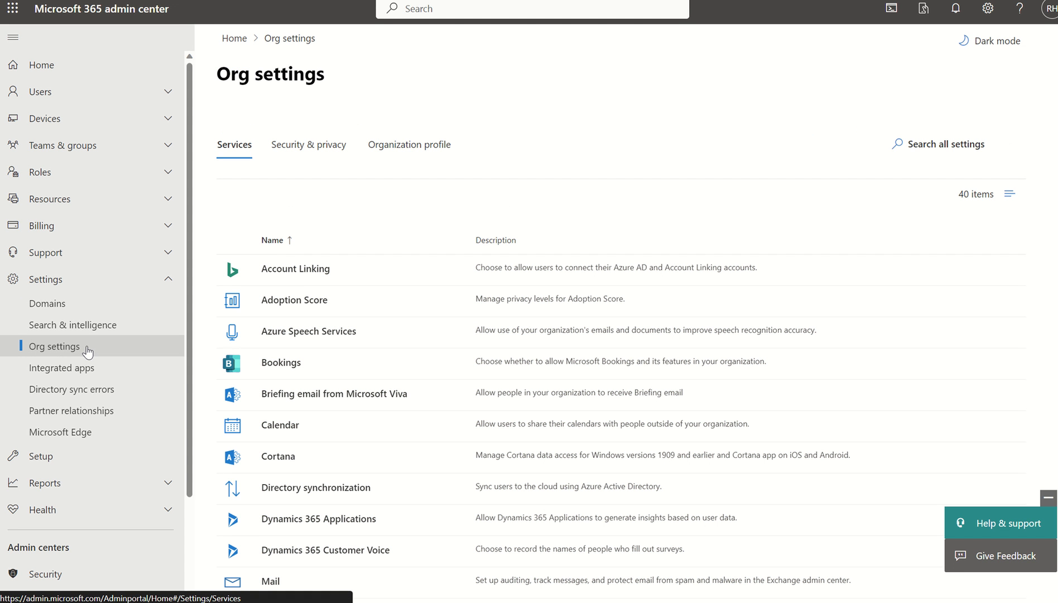
left_click(410, 153)
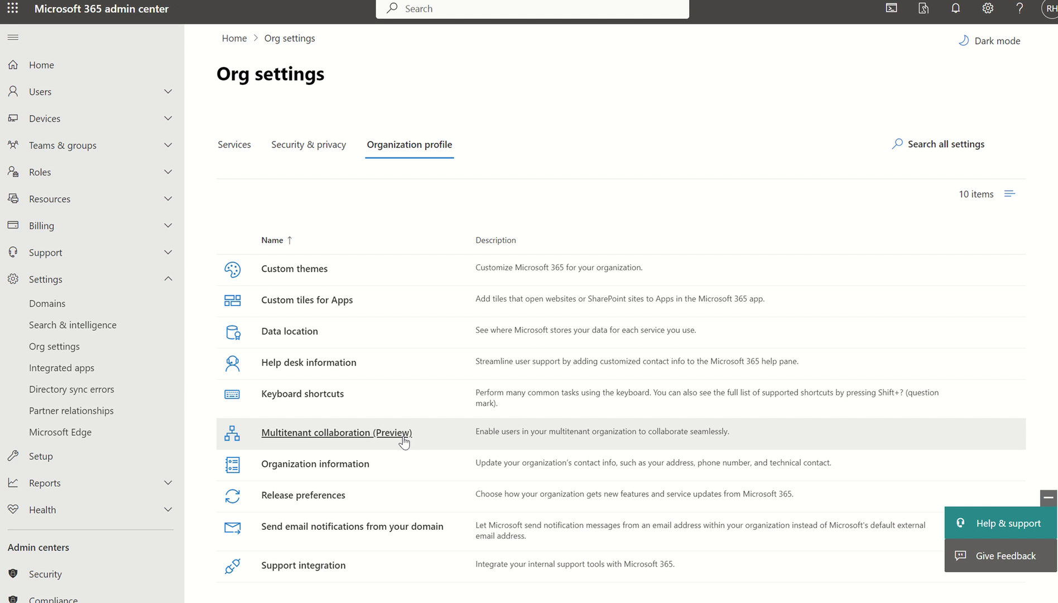
left_click(321, 496)
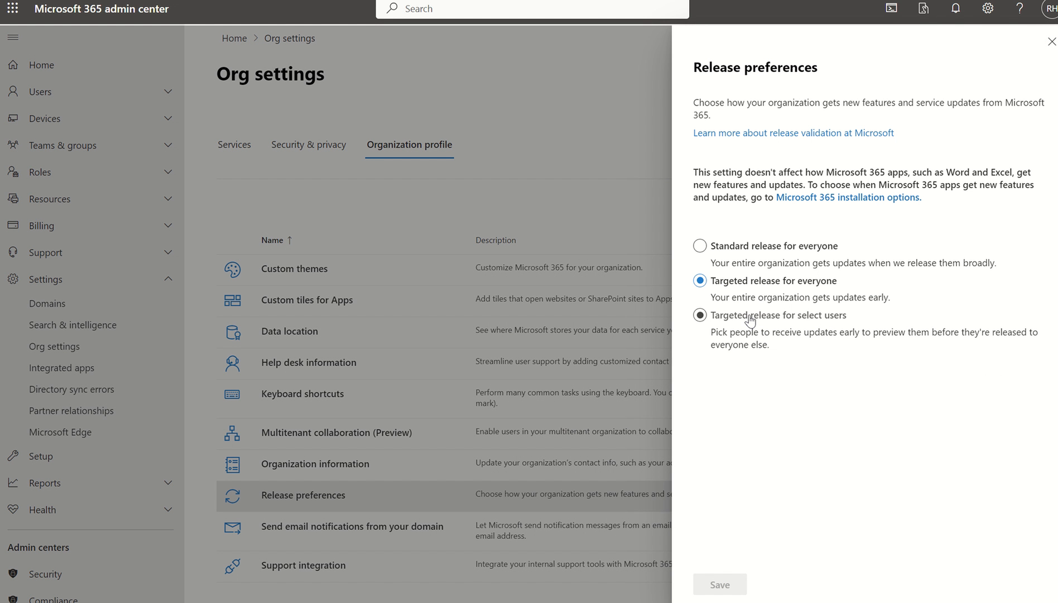
left_click(1051, 41)
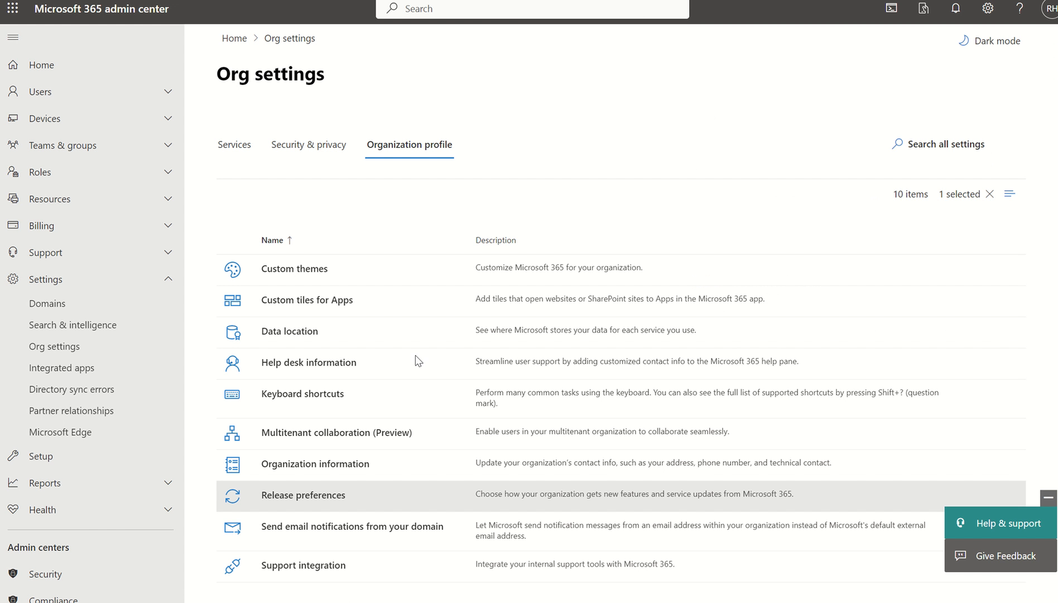
Open Multitenant collaboration (Preview) and scroll through the Set up a multi-tenant org article
left_click(280, 433)
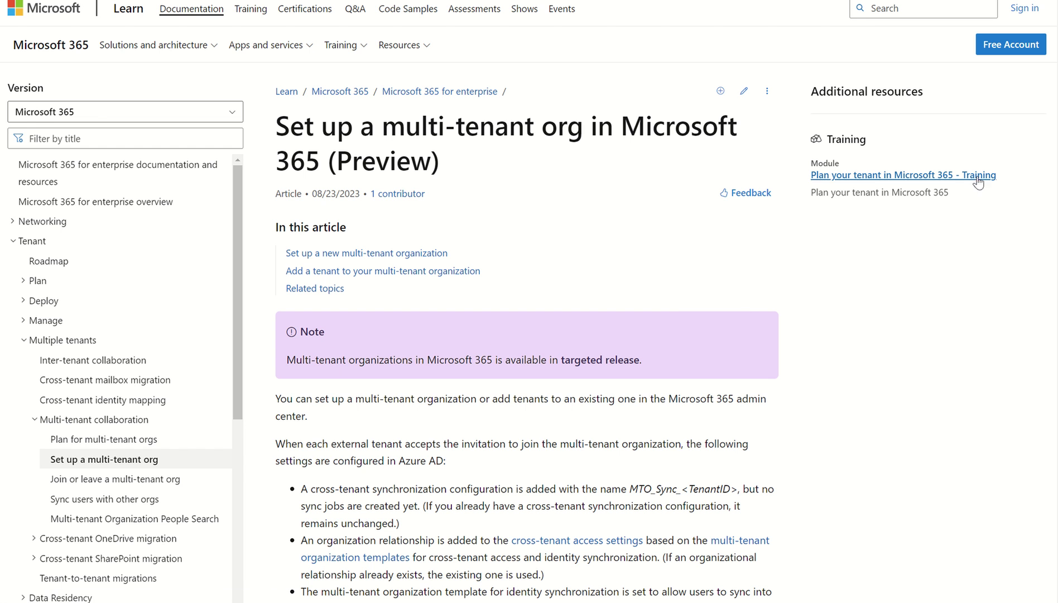
scroll(526, 301, "down", 10)
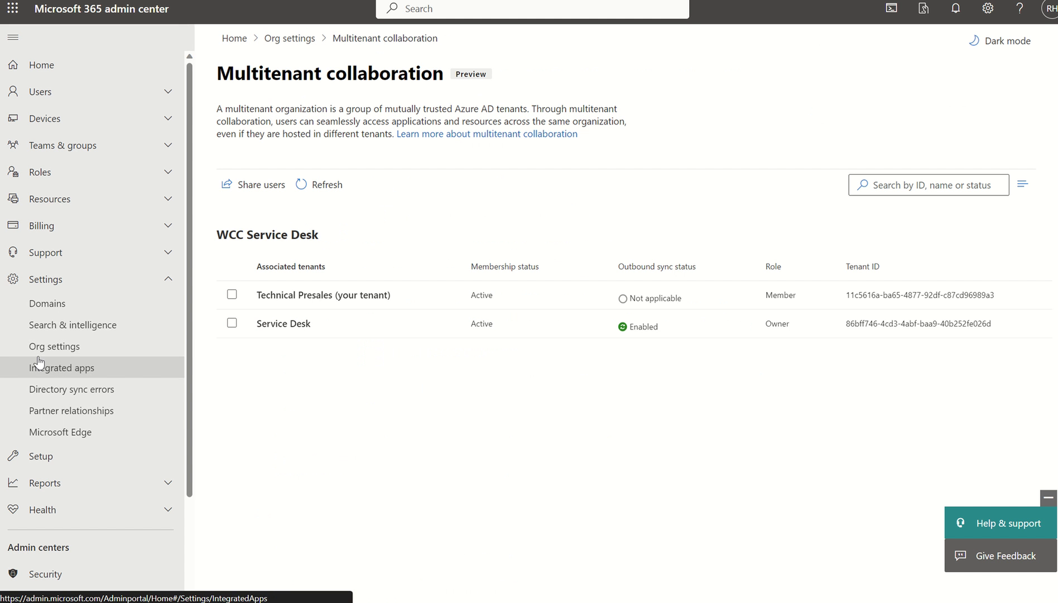
Go from Integrated apps back to the Org settings Organization profile list
left_click(38, 364)
left_click(33, 345)
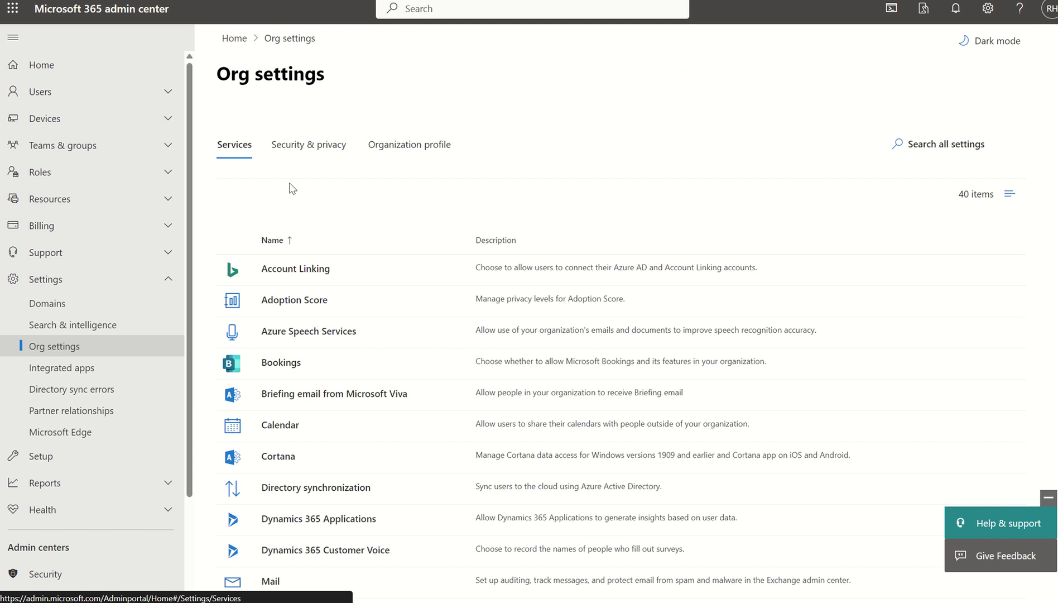
left_click(395, 145)
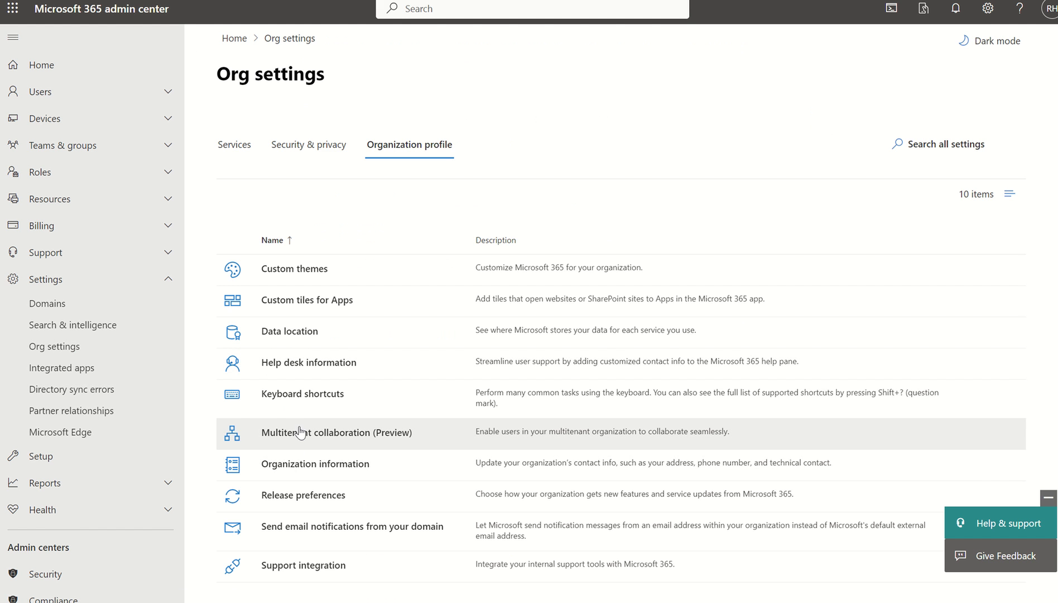
Read the new multi-tenant org setup steps, check the destination account note, then switch to Entra
left_click(300, 432)
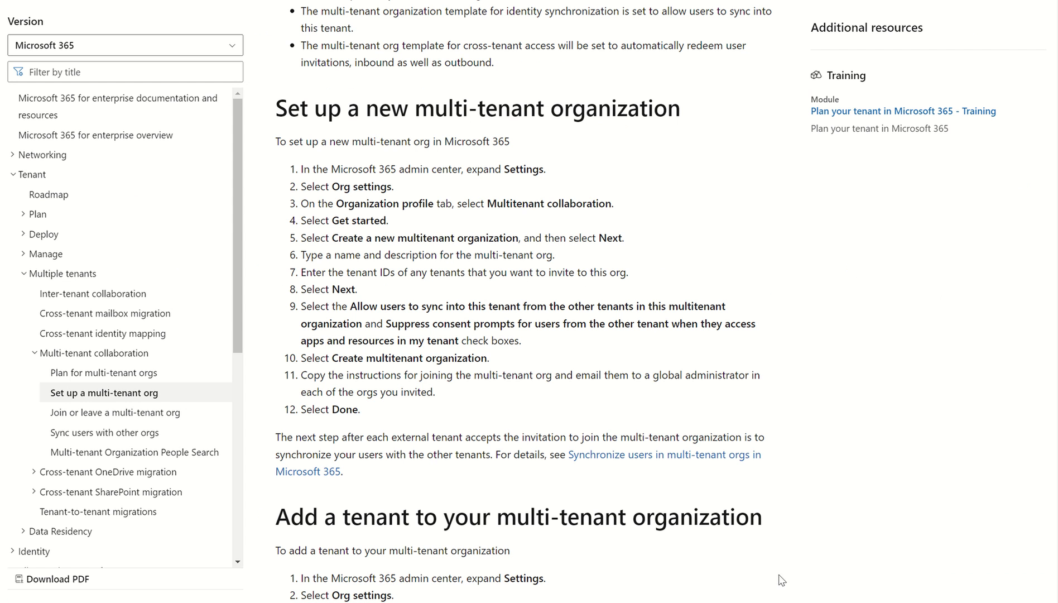
left_click(769, 599)
left_click(580, 136)
left_click_drag(575, 136, 667, 138)
left_click(847, 491)
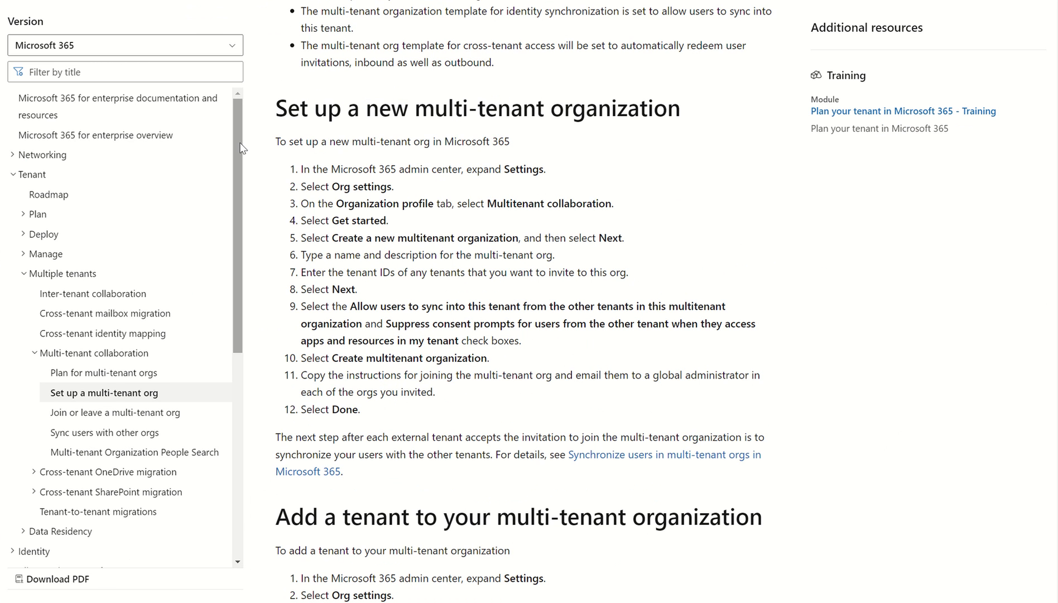
key("alt+Tab")
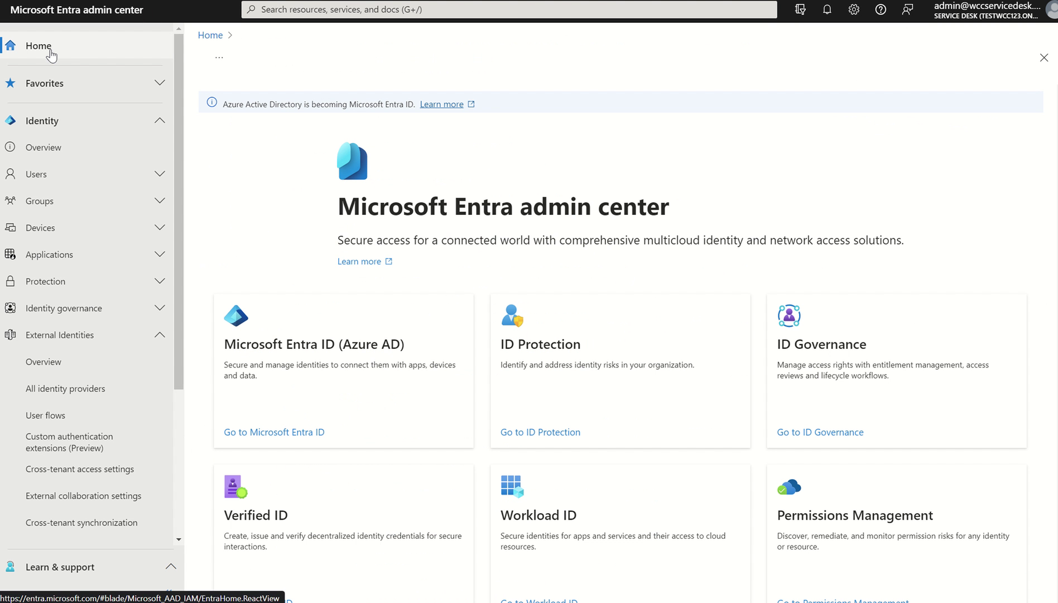
Copy the Service Desk Tenant ID from Entra's Identity overview and return to the Learn article
left_click(50, 55)
left_click(36, 146)
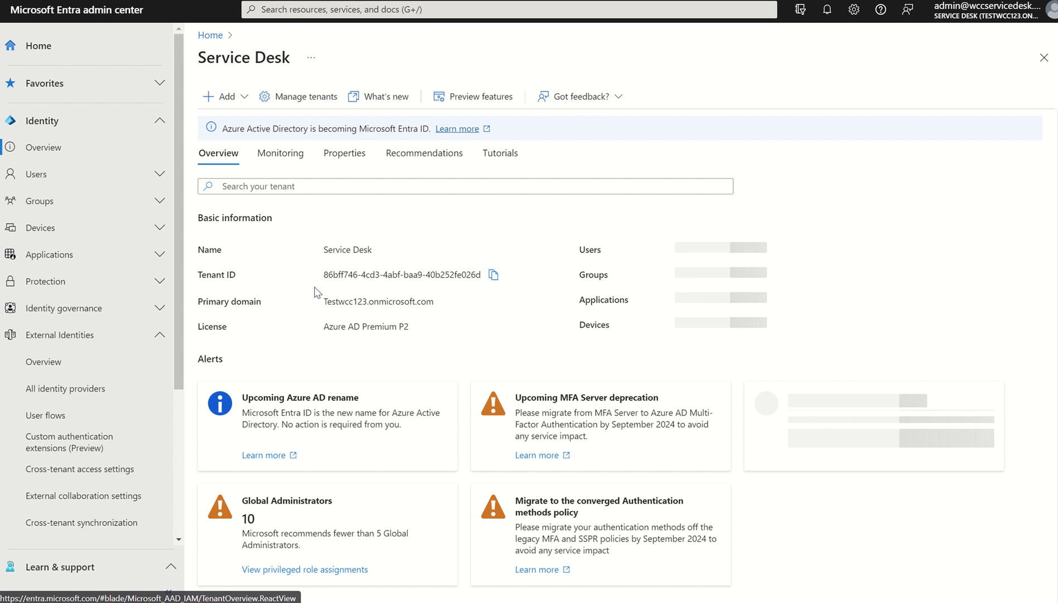
left_click(494, 276)
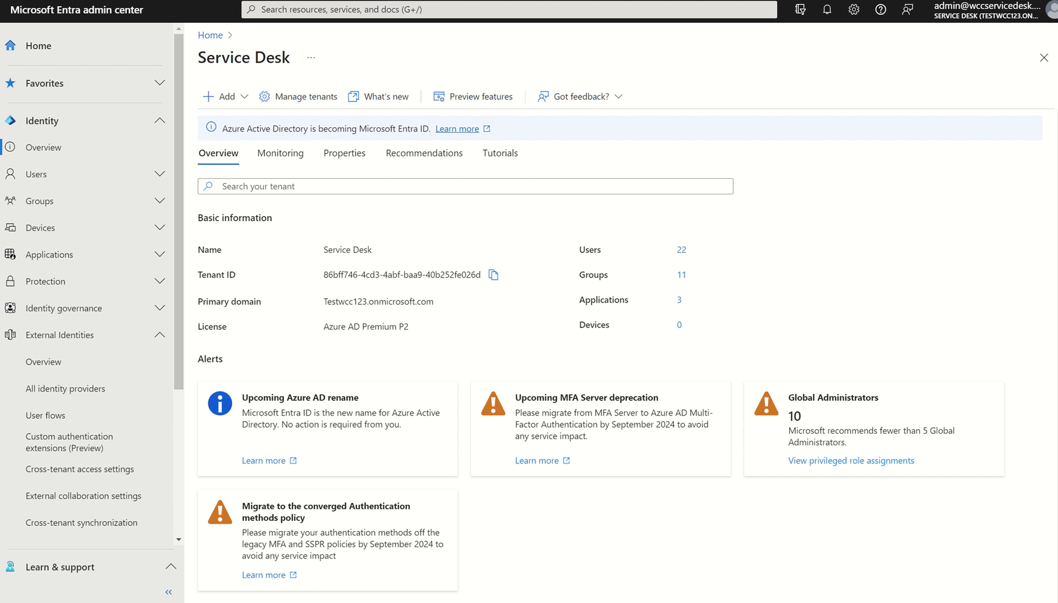
left_click(553, 494)
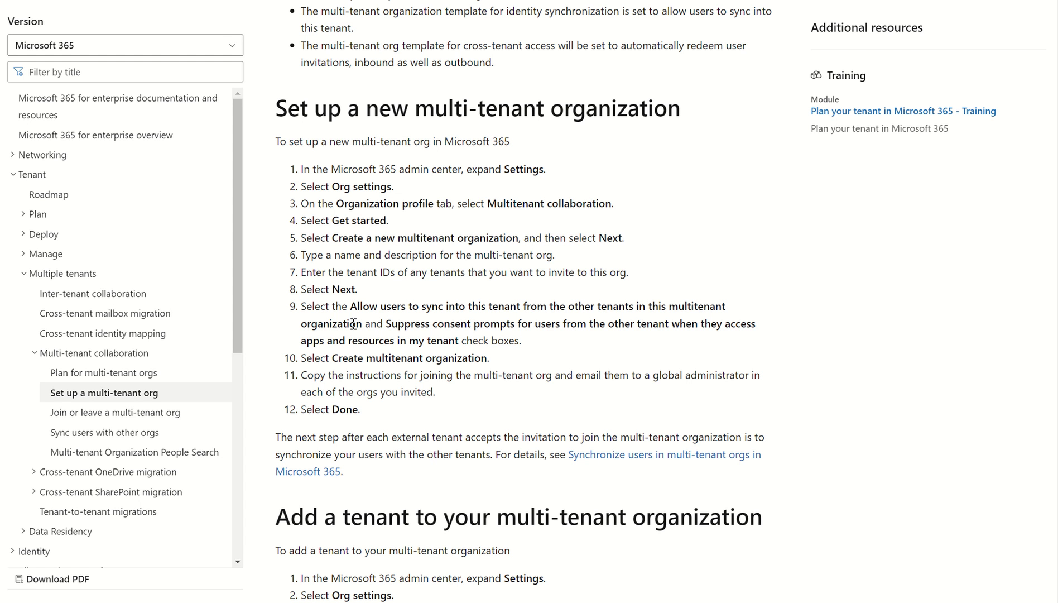
Highlight the Suppress consent prompts checkbox wording in step 9
left_click_drag(353, 310, 530, 345)
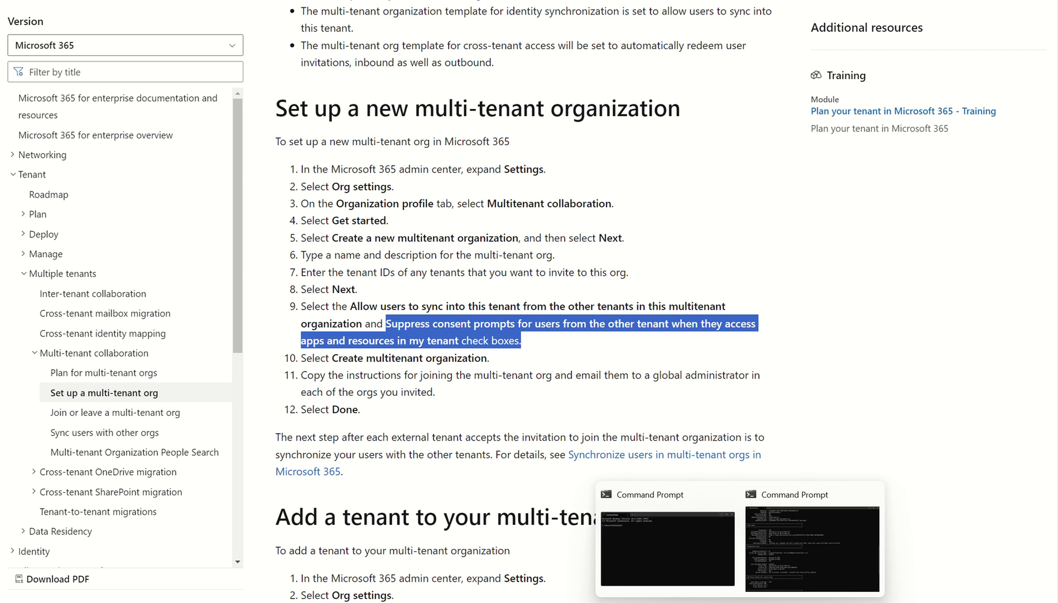
Highlight the destination admin line in Notepad, then open the Service Desk tenant's Org settings
left_click(770, 599)
left_click(607, 148)
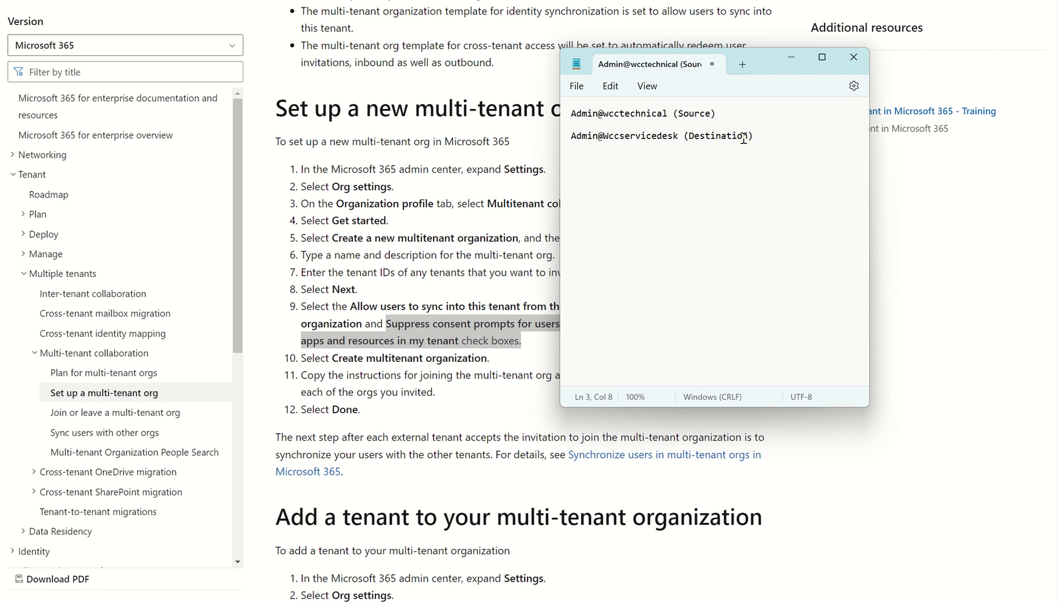
left_click_drag(747, 135, 661, 133)
left_click(942, 368)
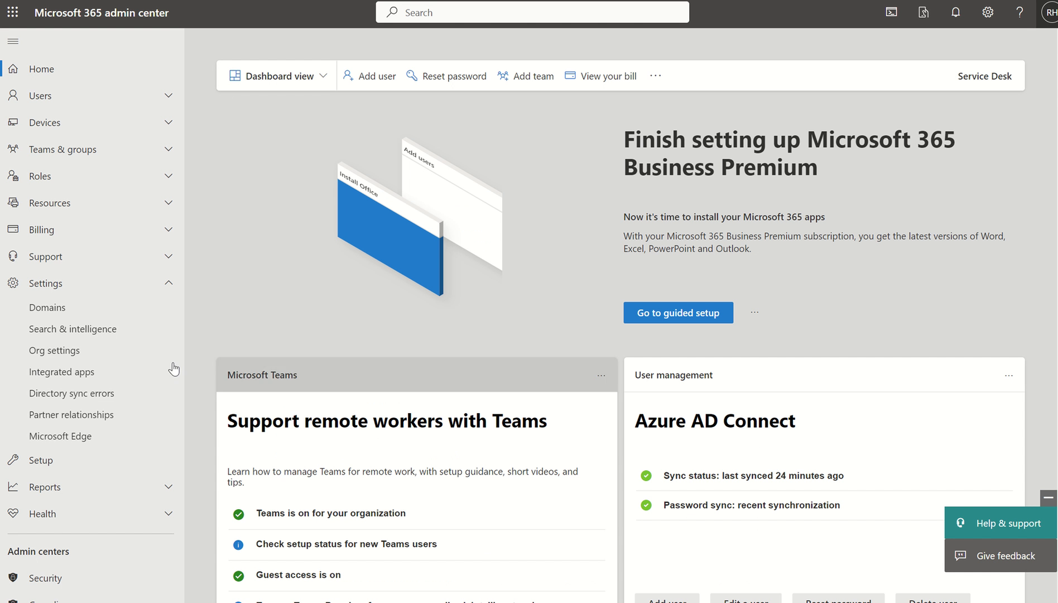
left_click(56, 356)
Check the signed-in account, then open Multitenant collaboration (Preview) from the Organization profile tab
left_click(1050, 12)
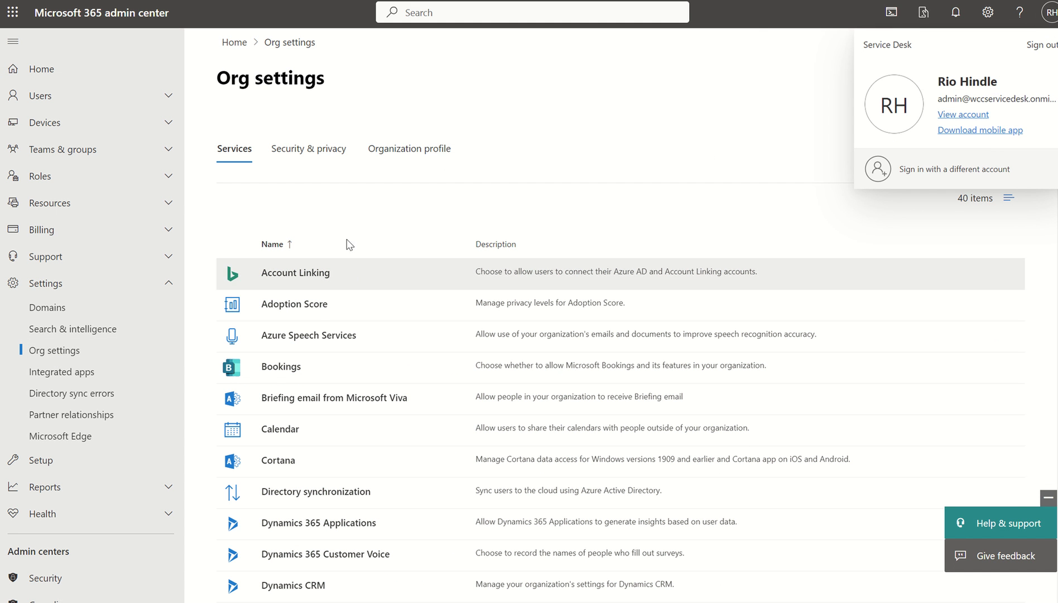
left_click(387, 155)
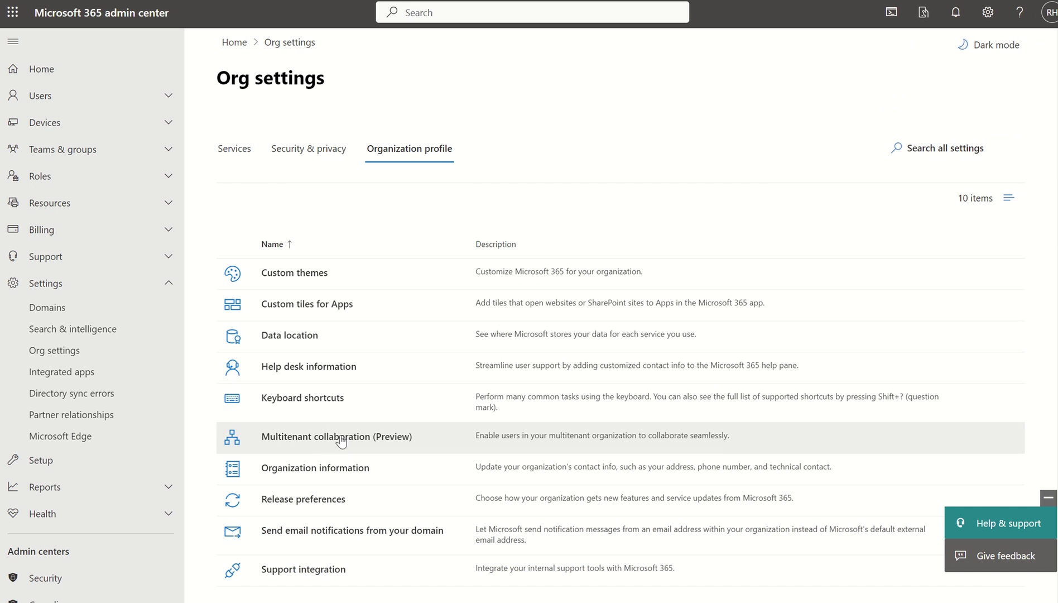
left_click(317, 437)
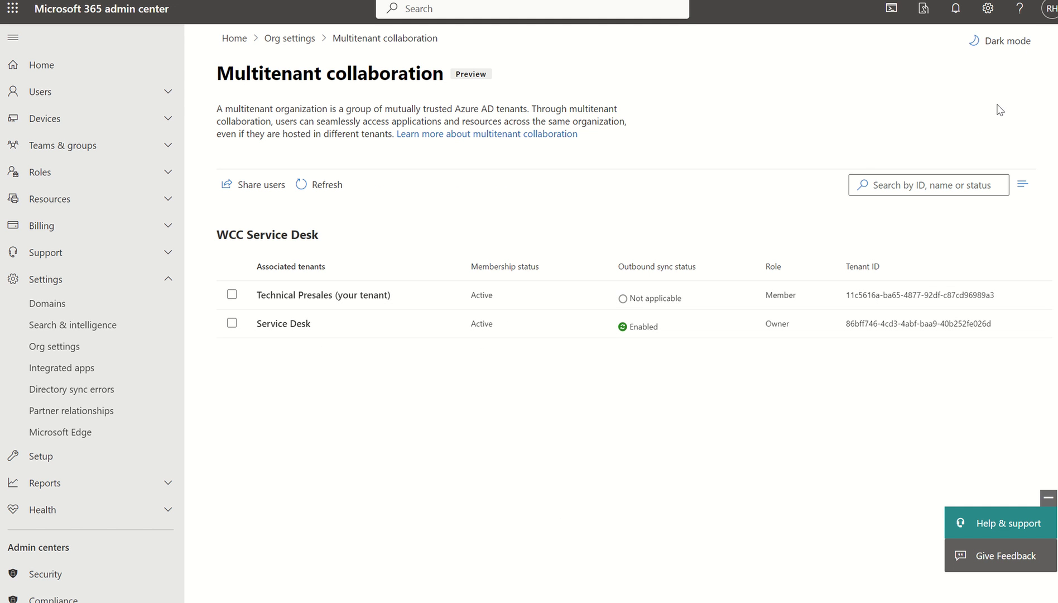
left_click(1044, 18)
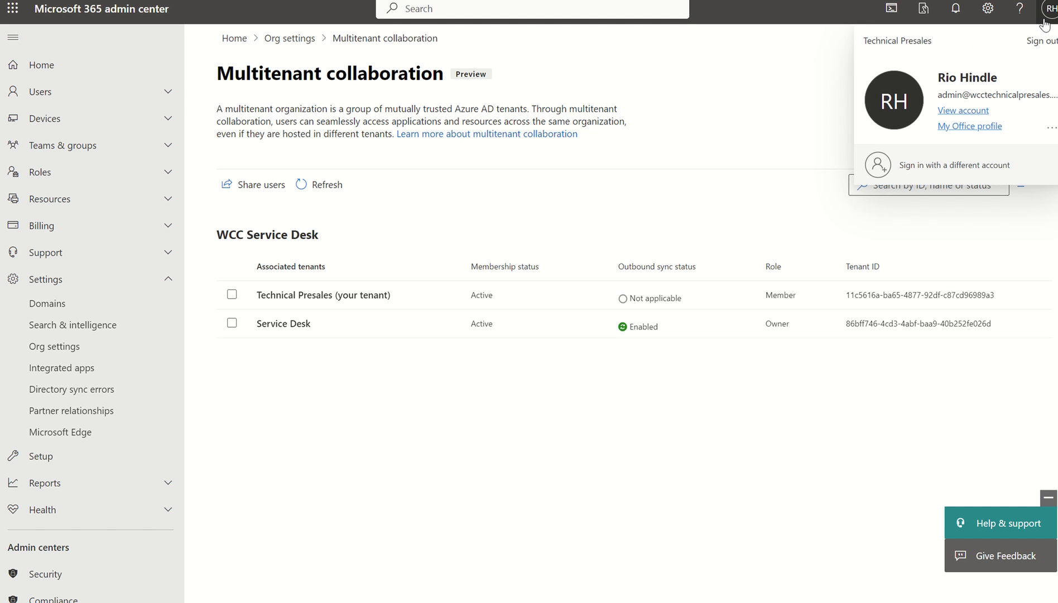
left_click(813, 155)
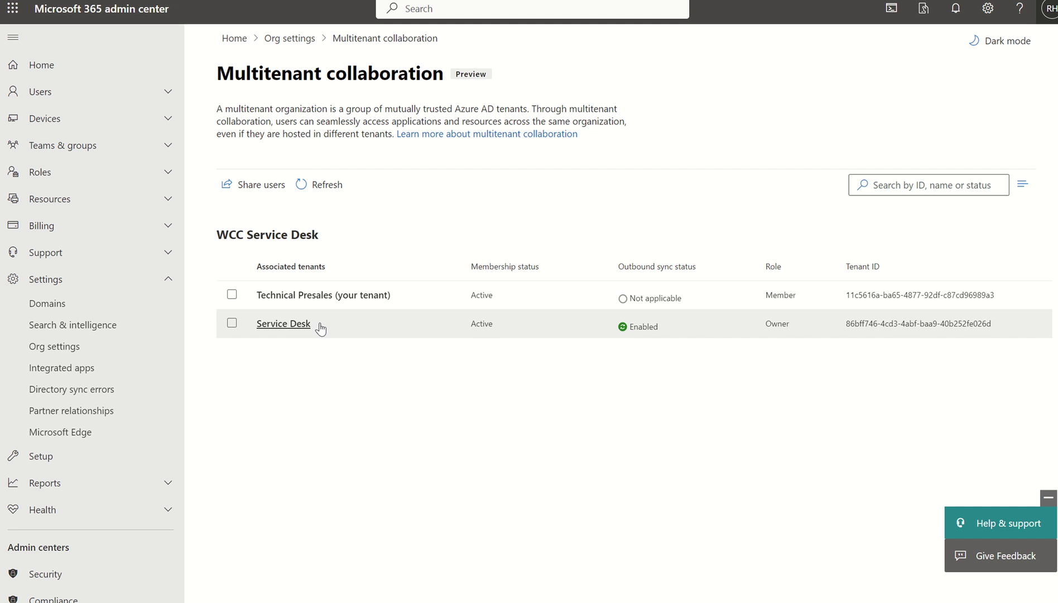
Verify All Users is the shared users and groups scope, closing the panel without changes
left_click(270, 185)
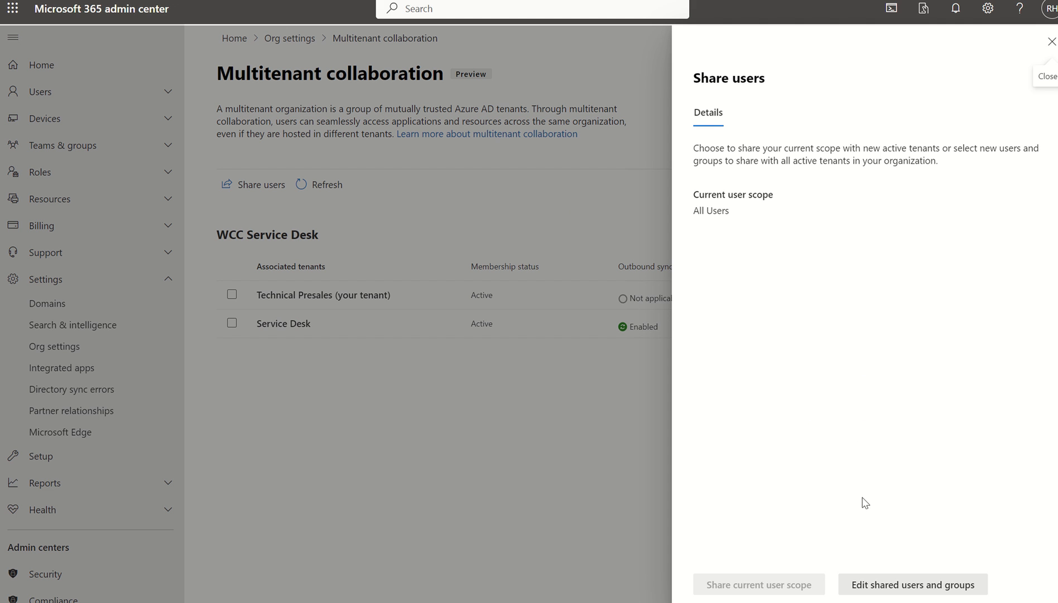
left_click(871, 583)
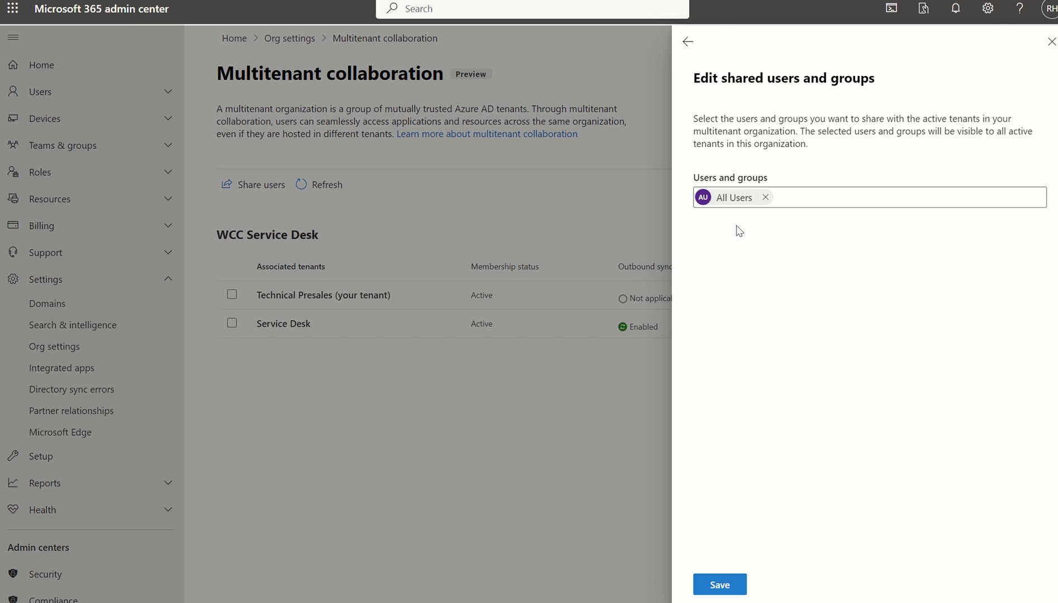
left_click(803, 201)
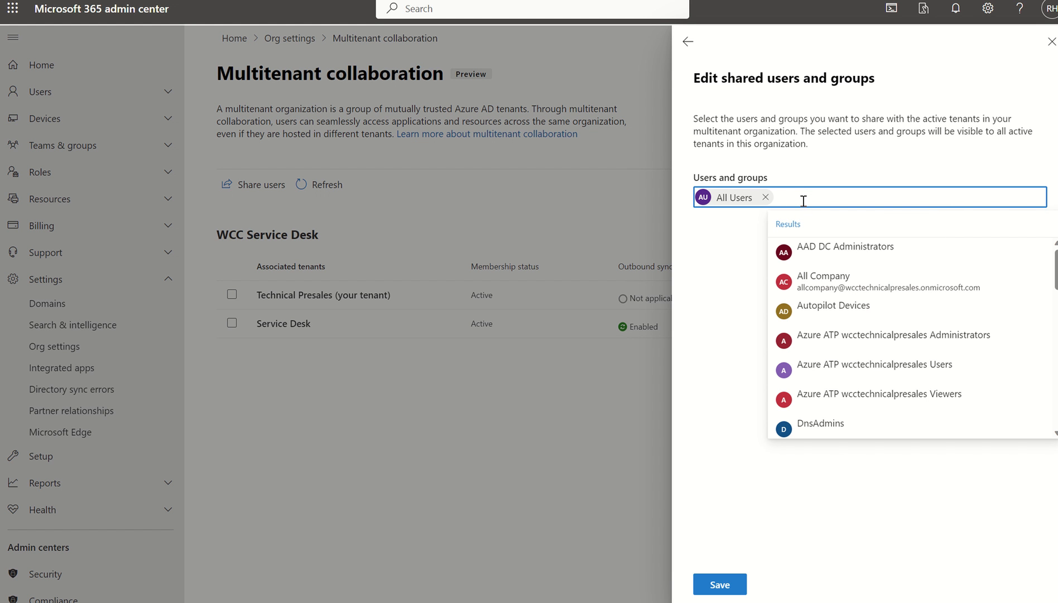
left_click(744, 249)
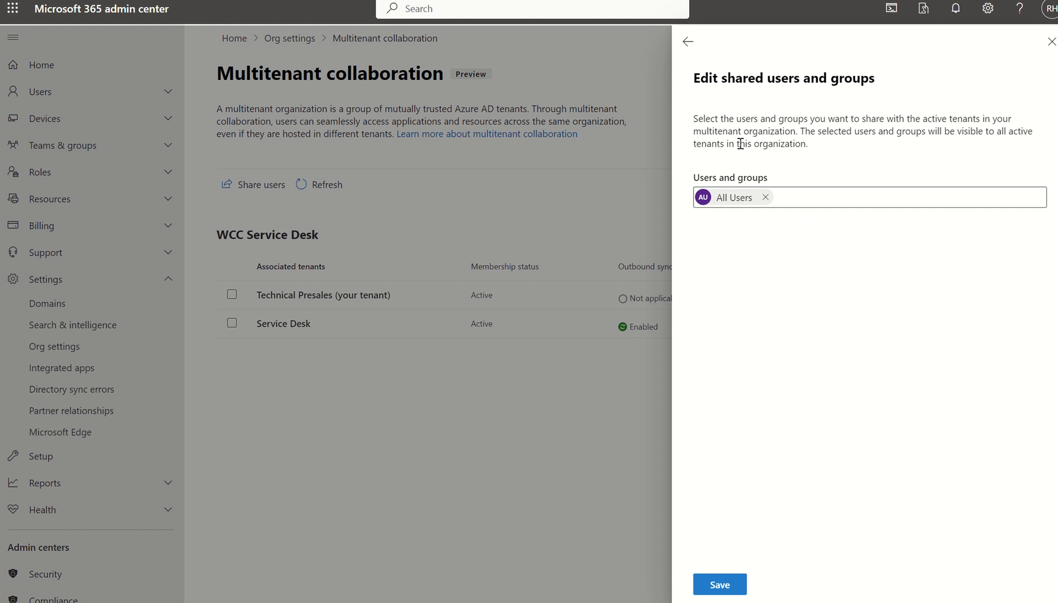
left_click(1051, 41)
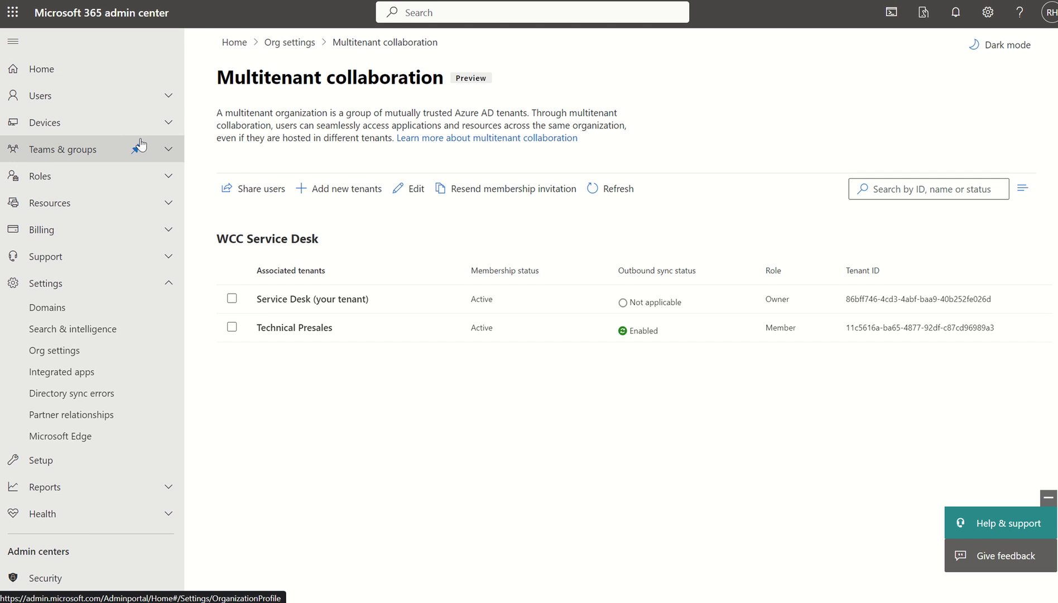
Browse the Service Desk tenant's Active users list
left_click(79, 102)
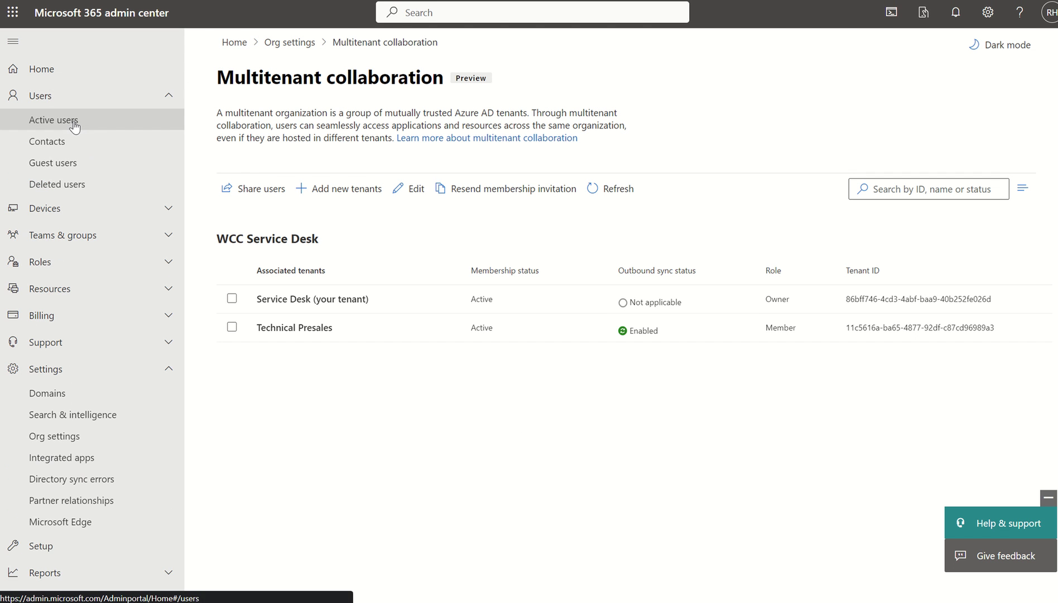
left_click(75, 124)
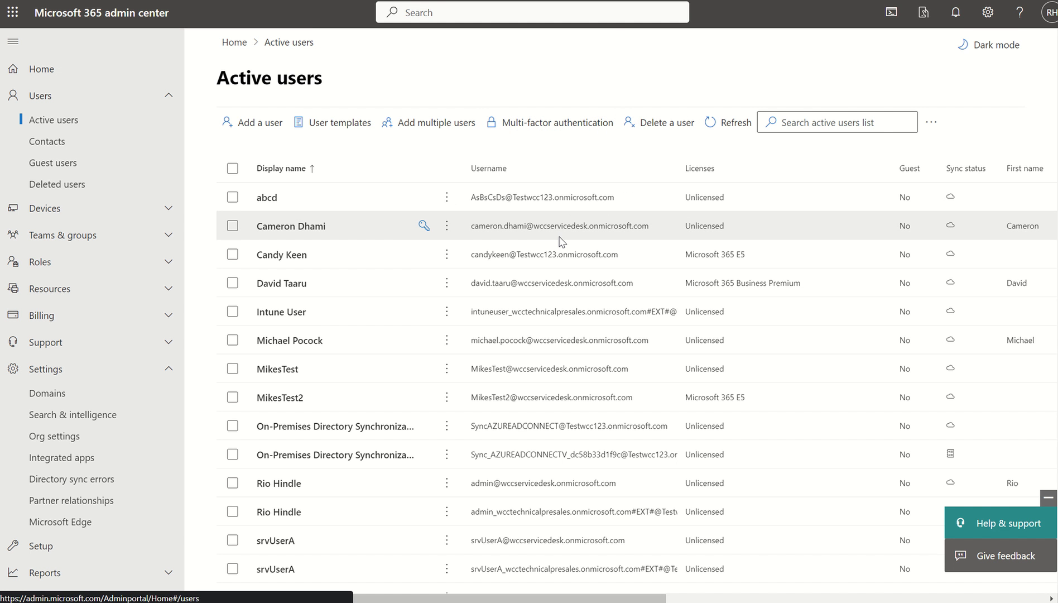
scroll(631, 310, "down", 3)
scroll(631, 346, "down", 5)
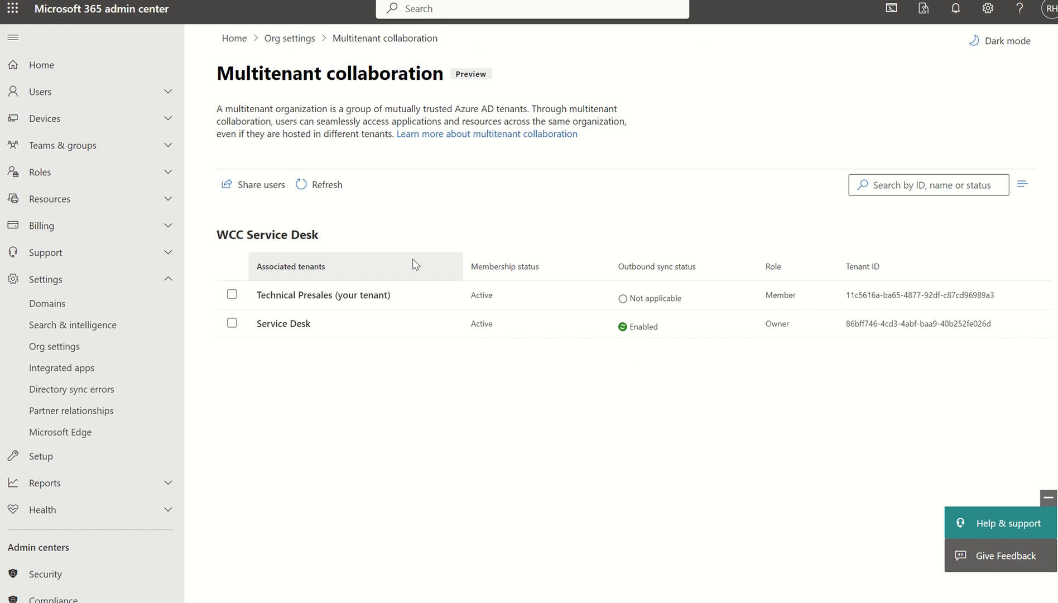
View Technical Presales' Active users and confirm the signed-in tenant in the account flyout
left_click(65, 93)
left_click(53, 115)
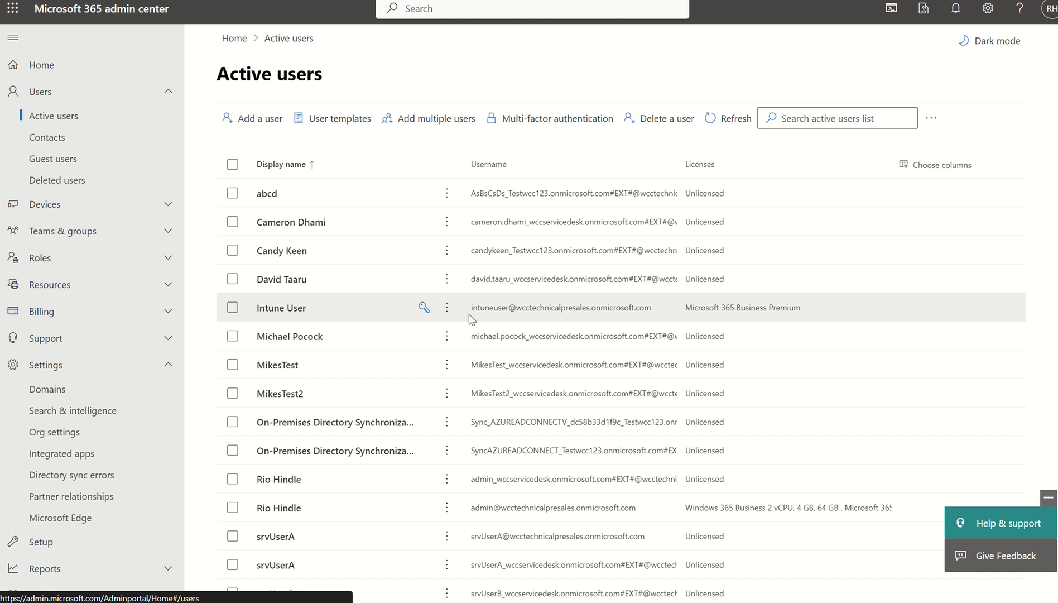
left_click(1038, 12)
left_click(1039, 13)
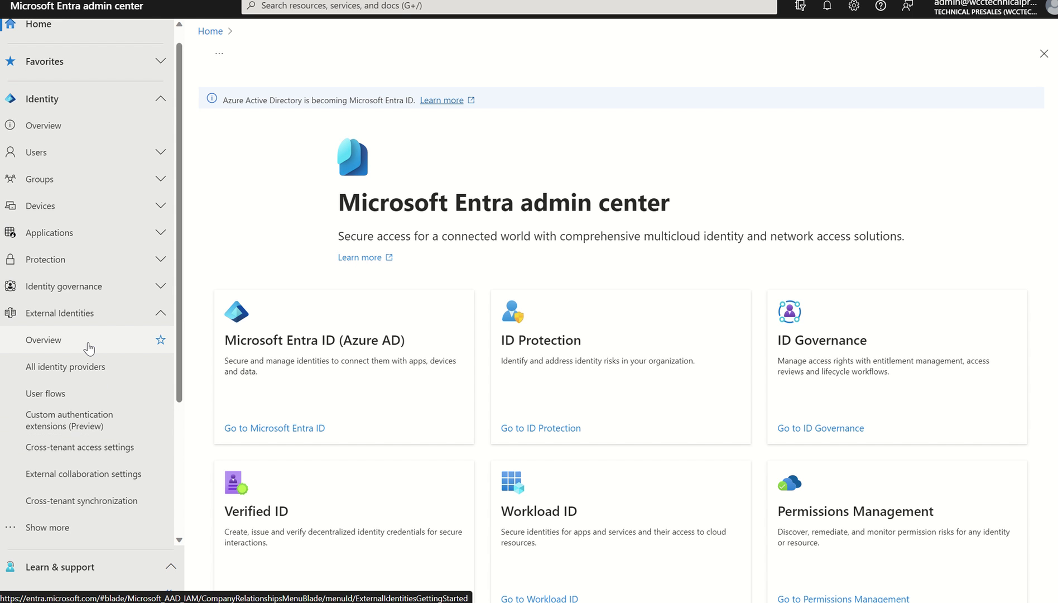
List the Cross-tenant synchronization configurations to find MTO_Sync for Service Desk
left_click(78, 501)
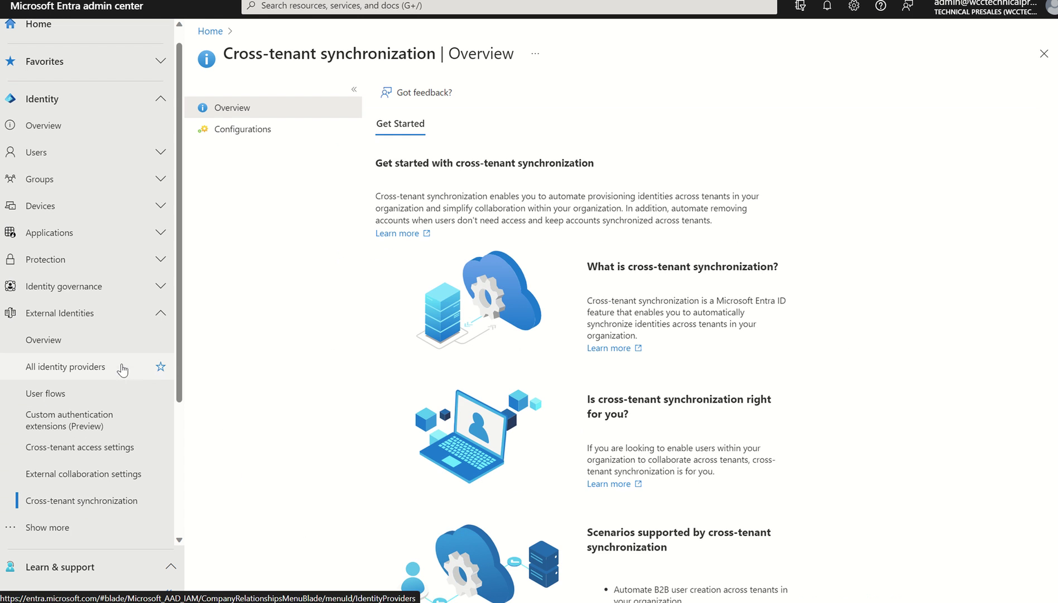
left_click(235, 132)
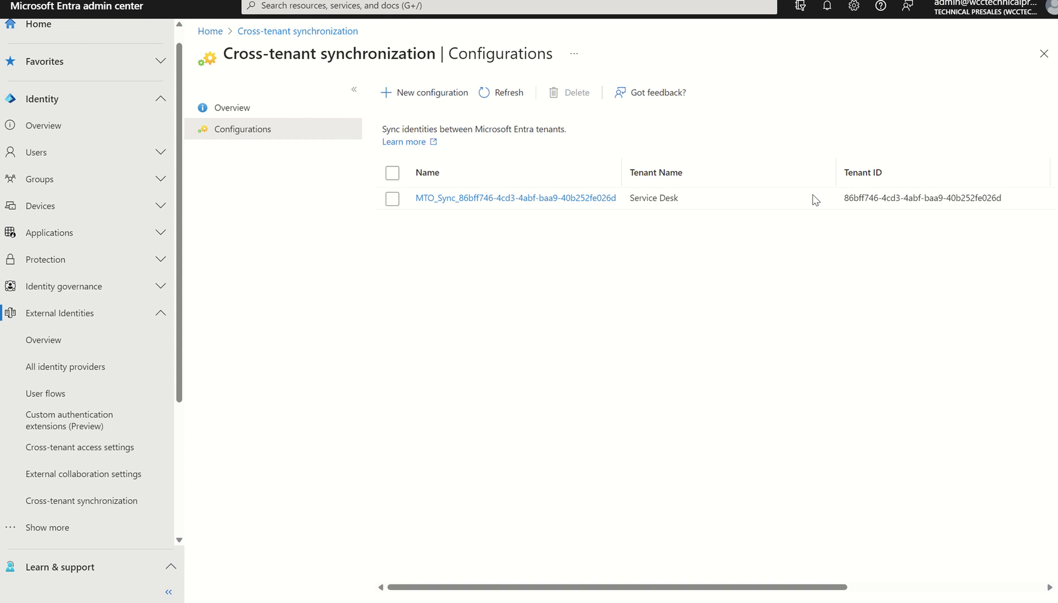
Inspect MTO_Sync's provisioning details, 40-minute interval and technical information, then go to Provision on demand
left_click(467, 198)
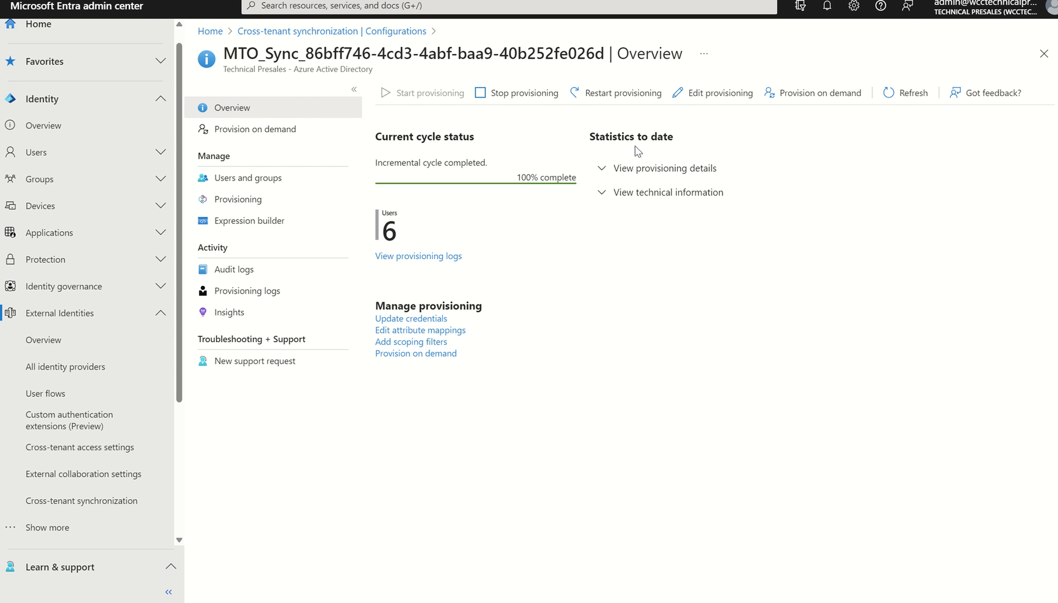
left_click(601, 170)
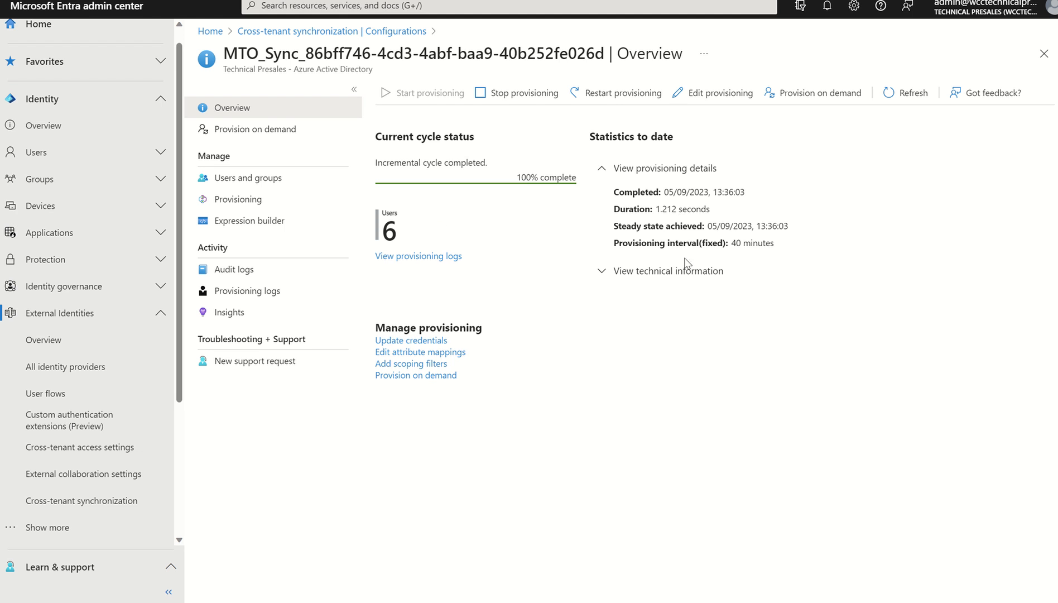
left_click_drag(731, 243, 766, 244)
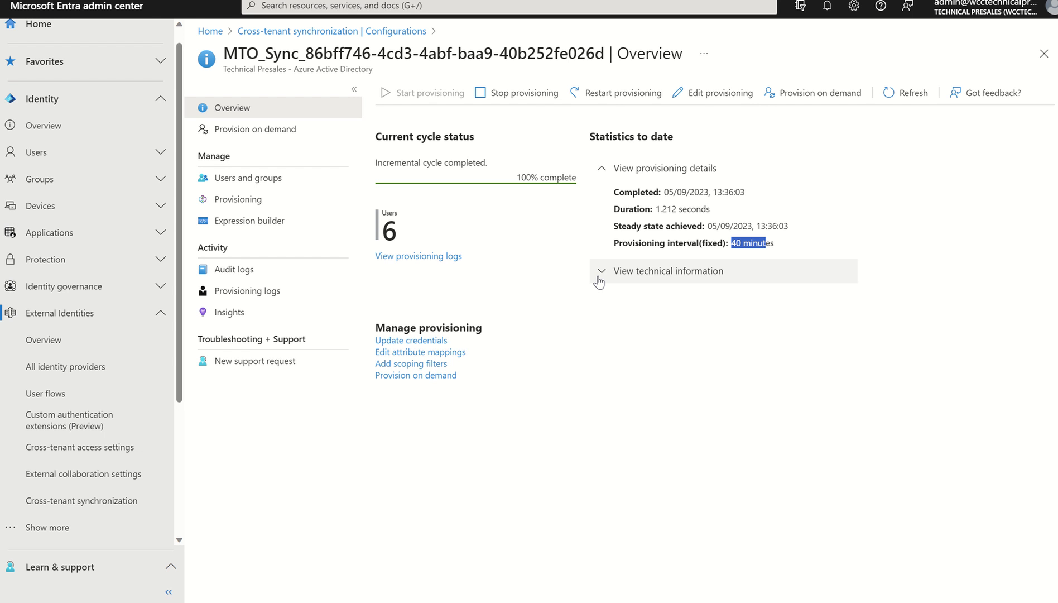
left_click(598, 278)
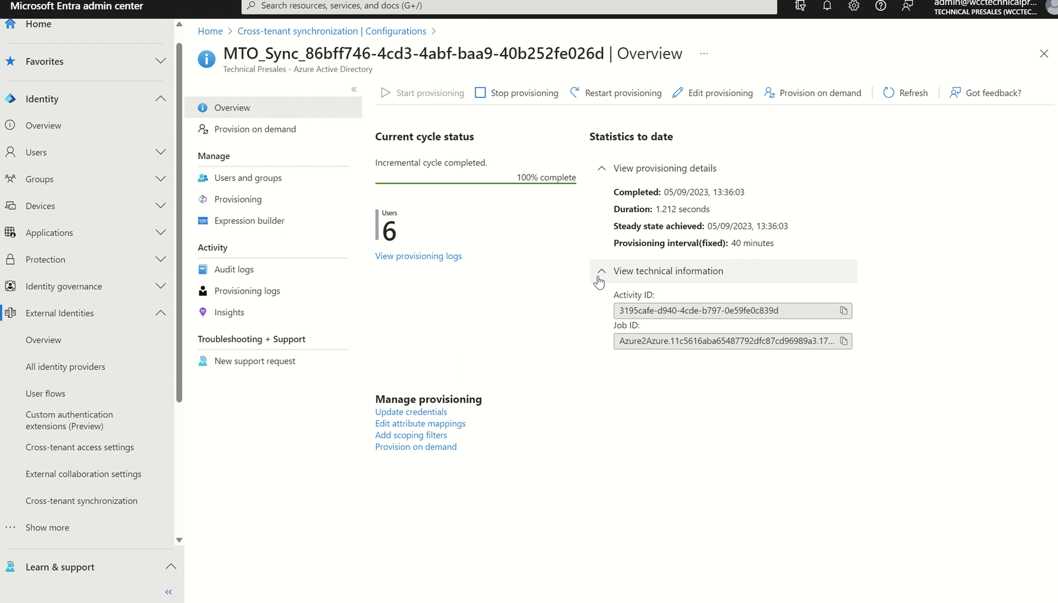
left_click(265, 138)
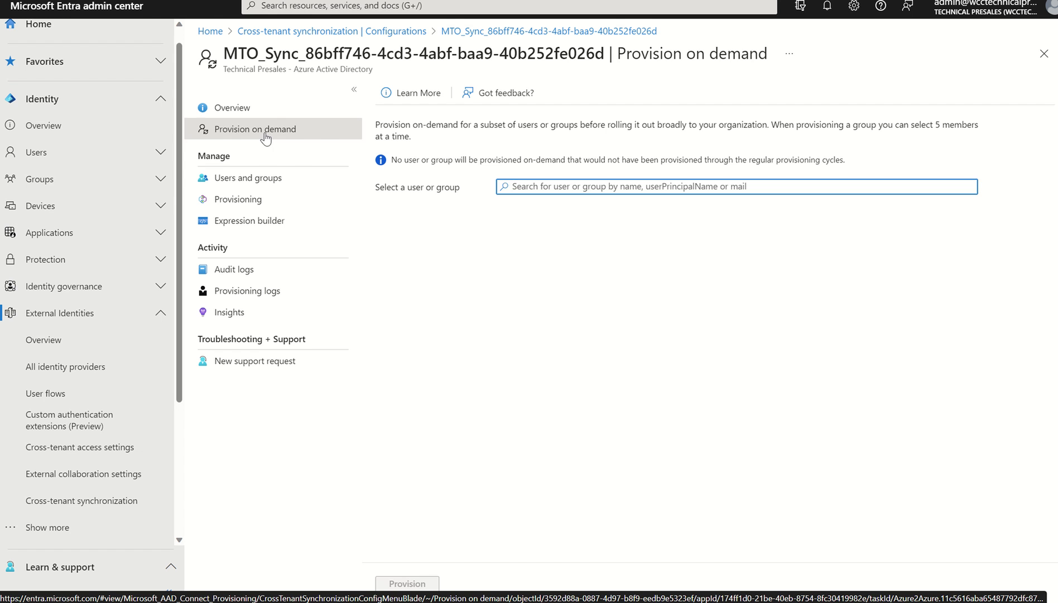
Confirm All Users is assigned to MTO_Sync, then go to its Provisioning page
left_click(239, 183)
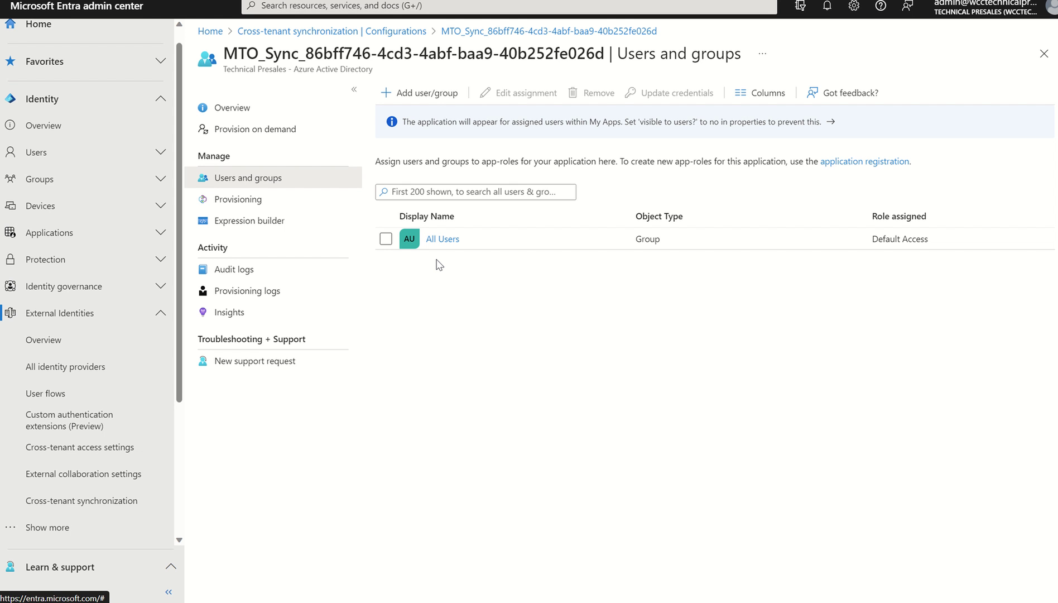
left_click(230, 201)
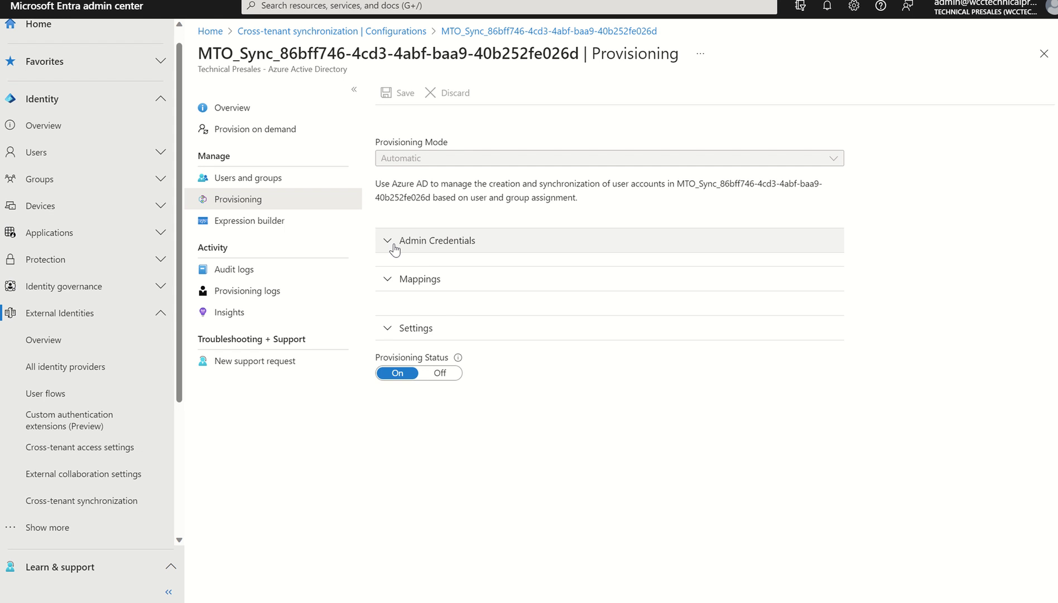
Expand Admin Credentials and select the full Tenant Id value
left_click(395, 249)
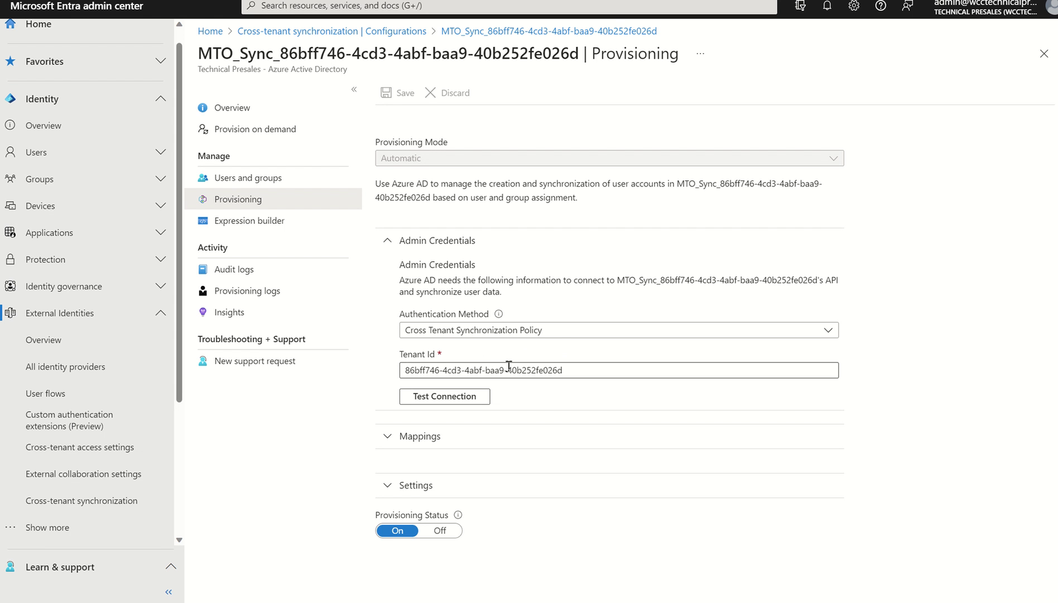
left_click(463, 372)
left_click_drag(580, 370, 401, 385)
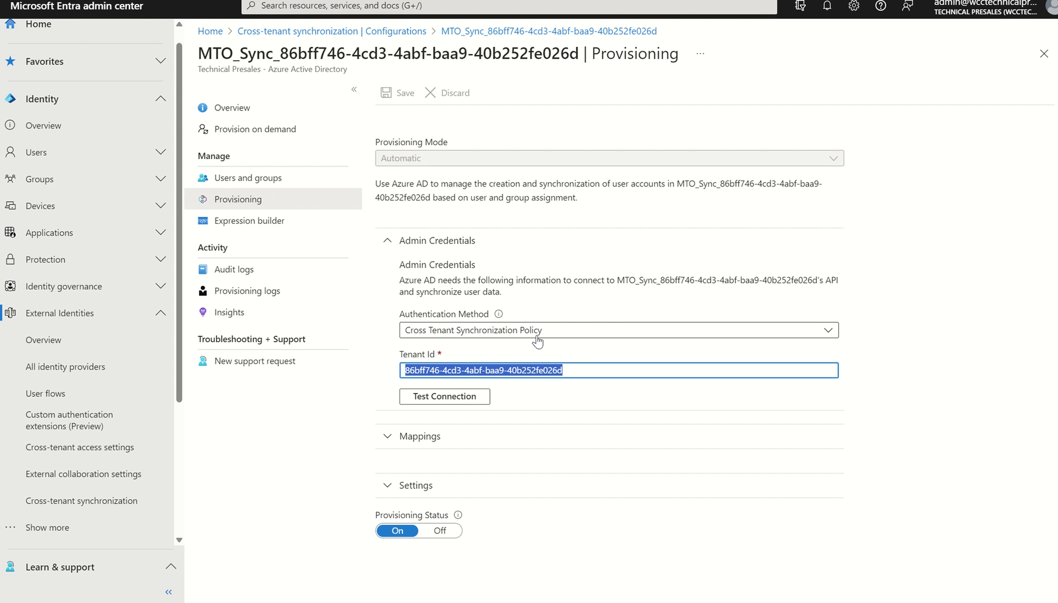
Expand Mappings and open the Provision Azure Active Directory Users attribute mapping
left_click(401, 442)
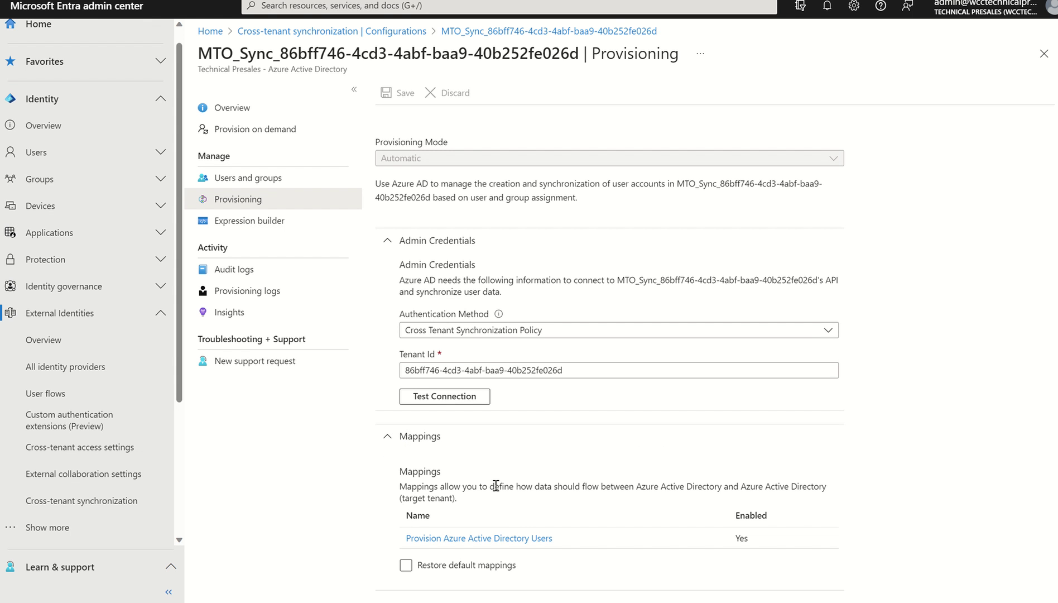
scroll(1026, 370, "down", 2)
scroll(1052, 451, "down", 3)
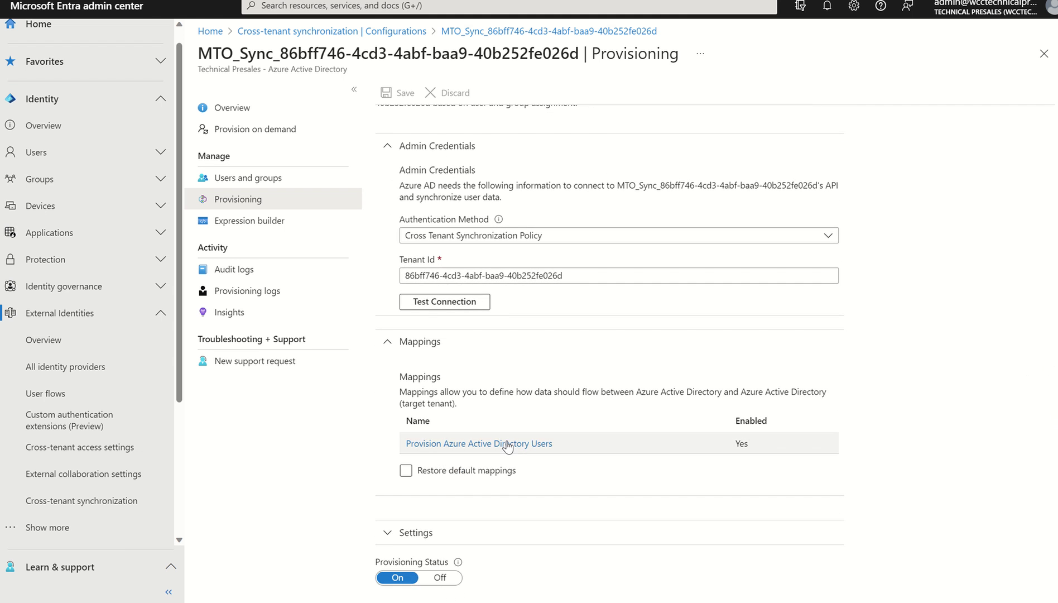
left_click(507, 444)
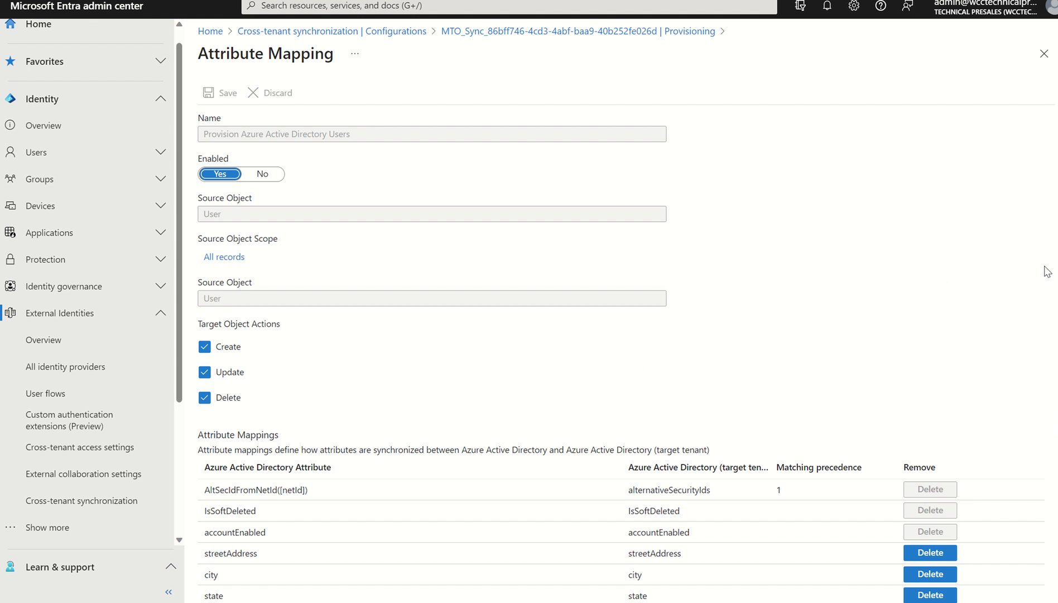
Inspect the Member-to-userType mapping, keep 'Only during object creation', and return to Provisioning
scroll(1051, 397, "down", 15)
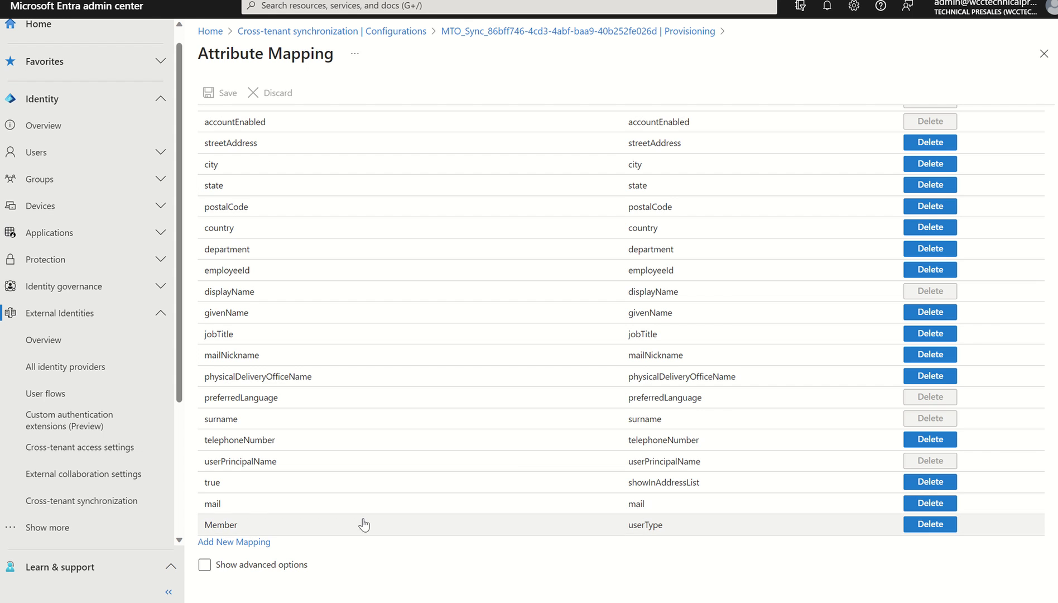
left_click(239, 524)
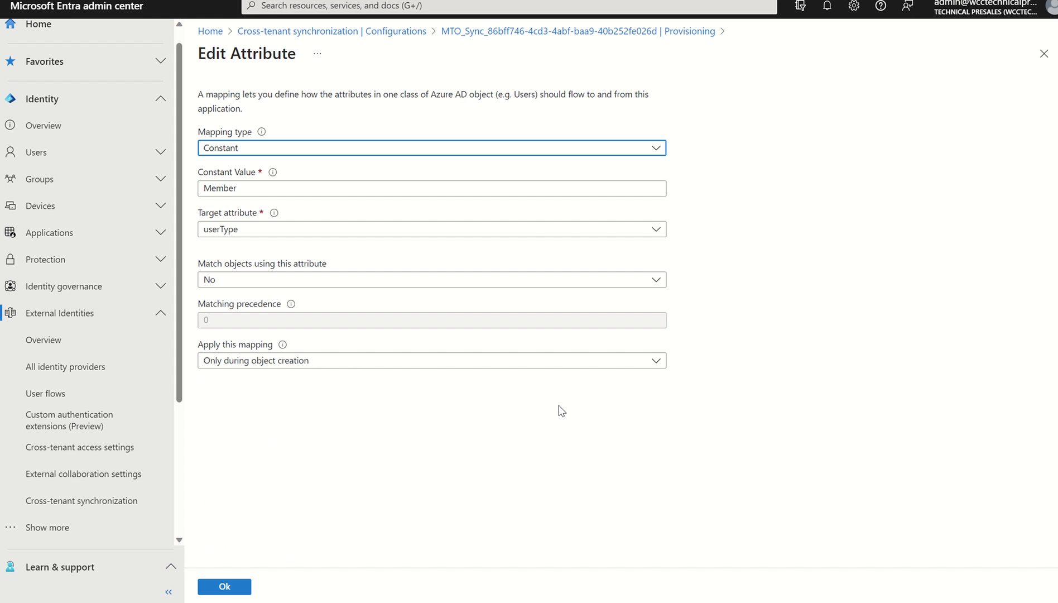
left_click(252, 361)
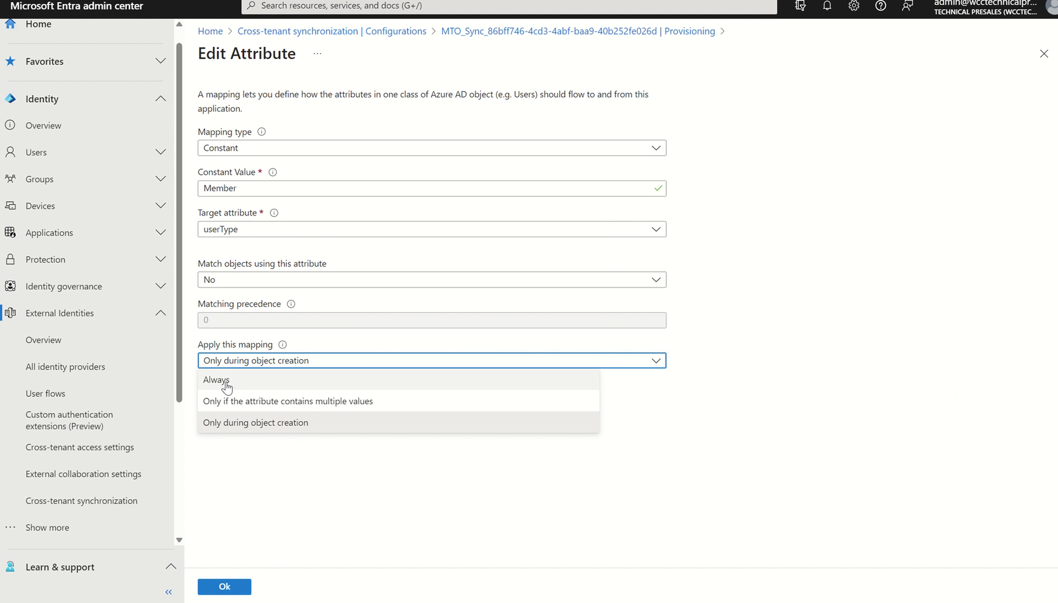
left_click(720, 445)
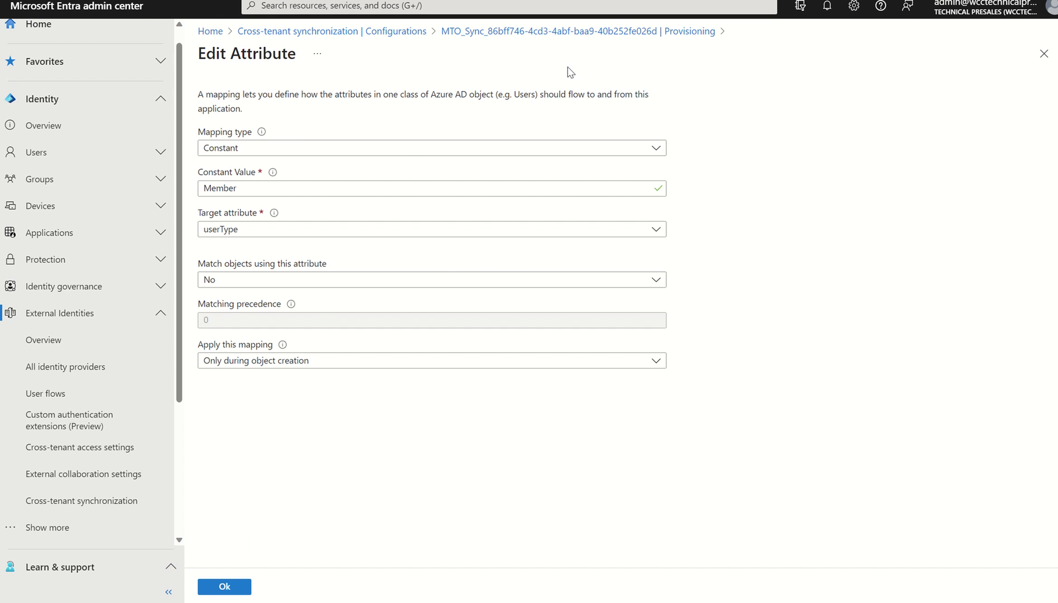
left_click(536, 31)
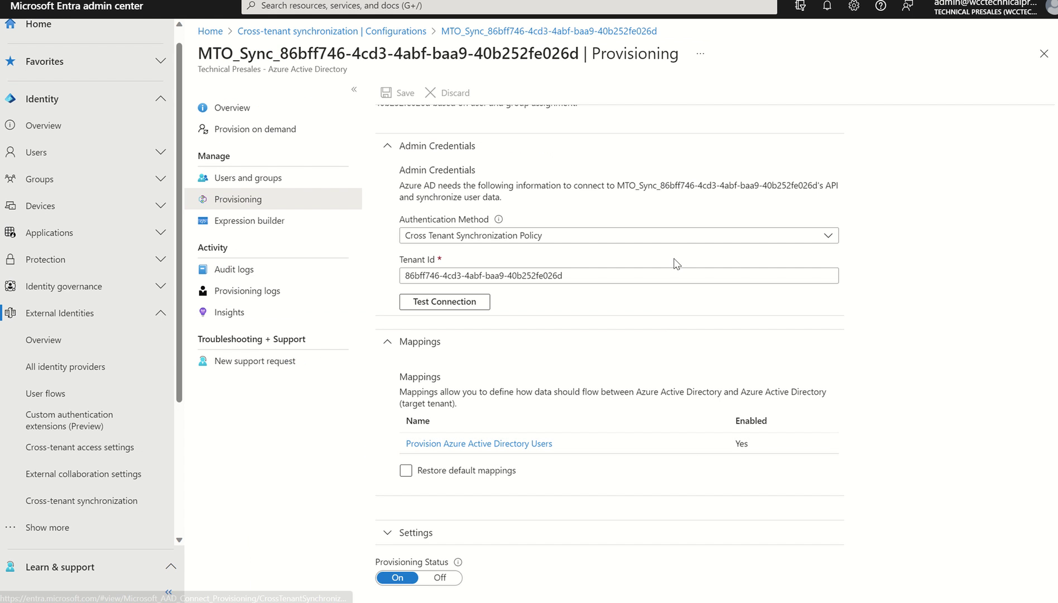
Review MTO_Sync's provisioning Settings, Expression builder and Audit logs
left_click(437, 530)
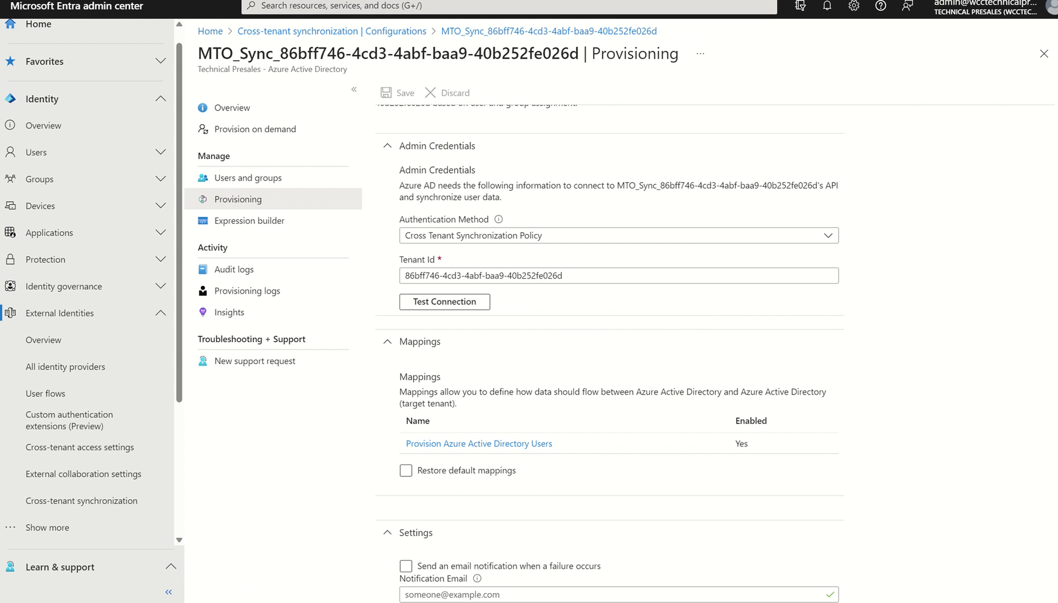
scroll(858, 486, "down", 3)
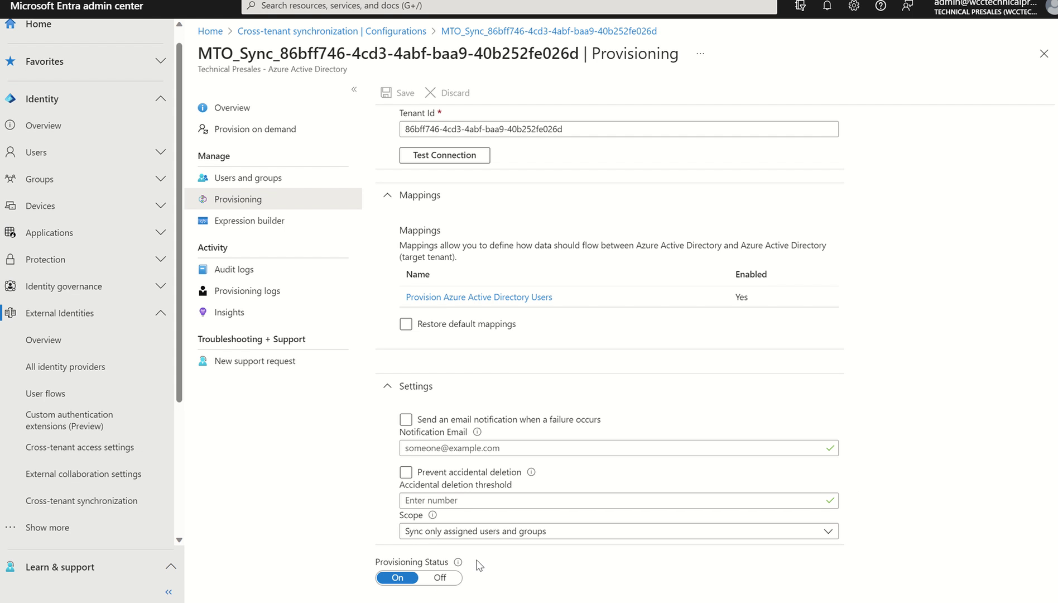
left_click(238, 220)
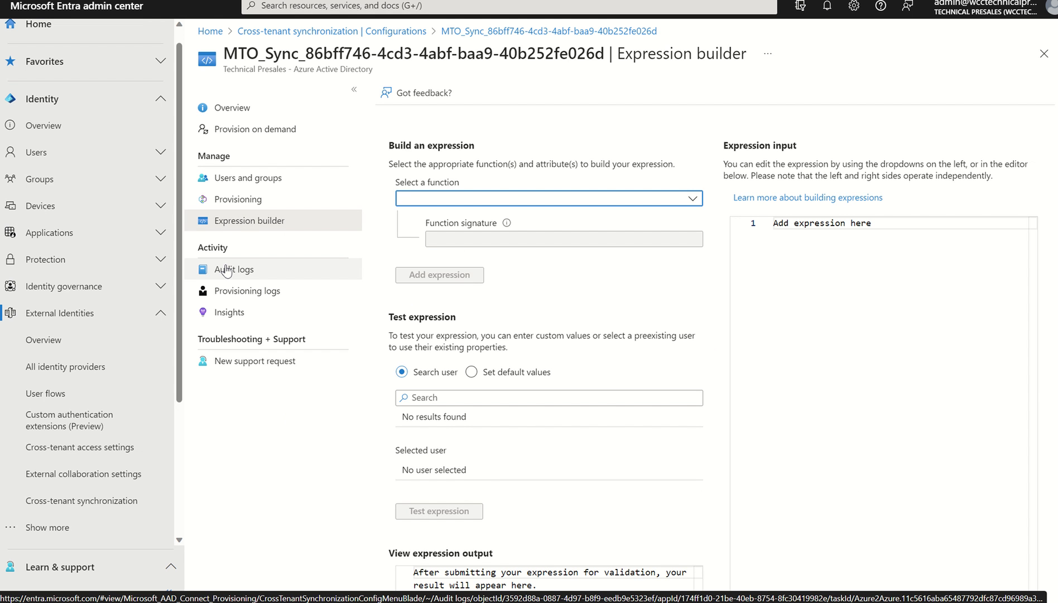
left_click(226, 271)
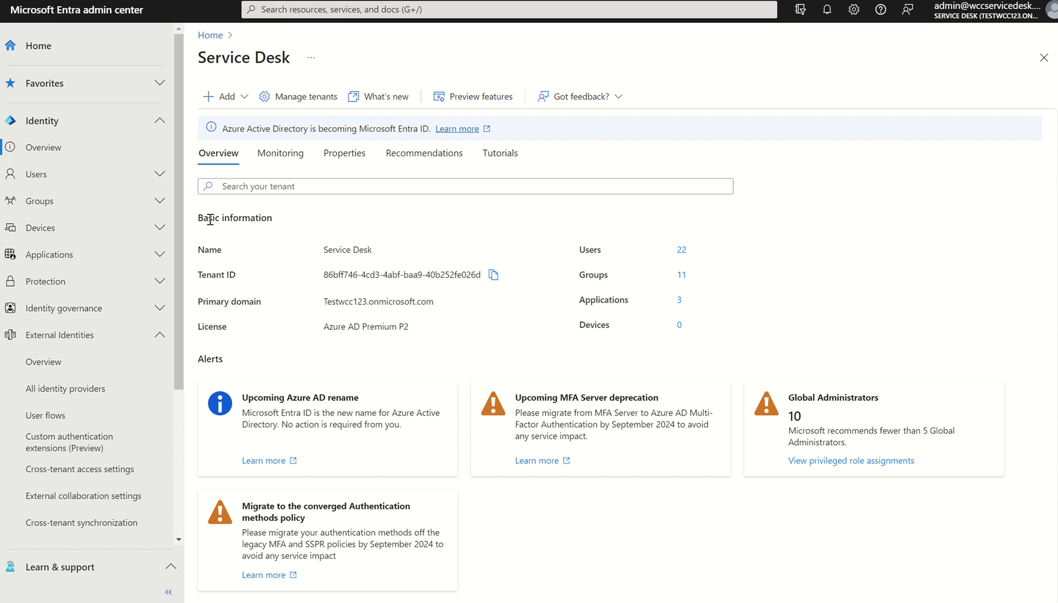
In Service Desk, view the Technical Presales sync configuration, then the Cross-tenant access settings
left_click(61, 522)
left_click(237, 134)
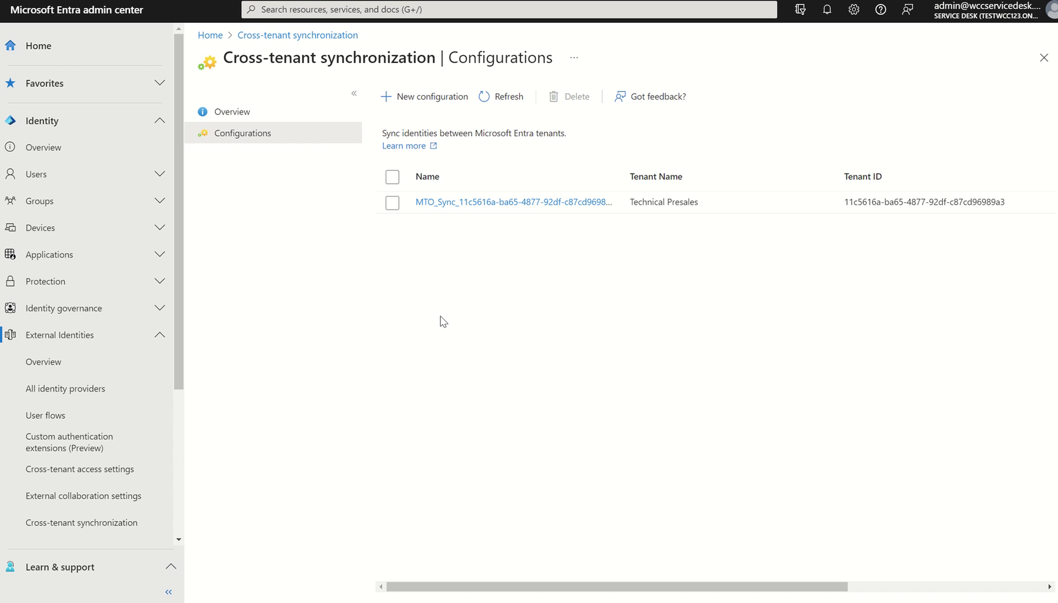
left_click(91, 471)
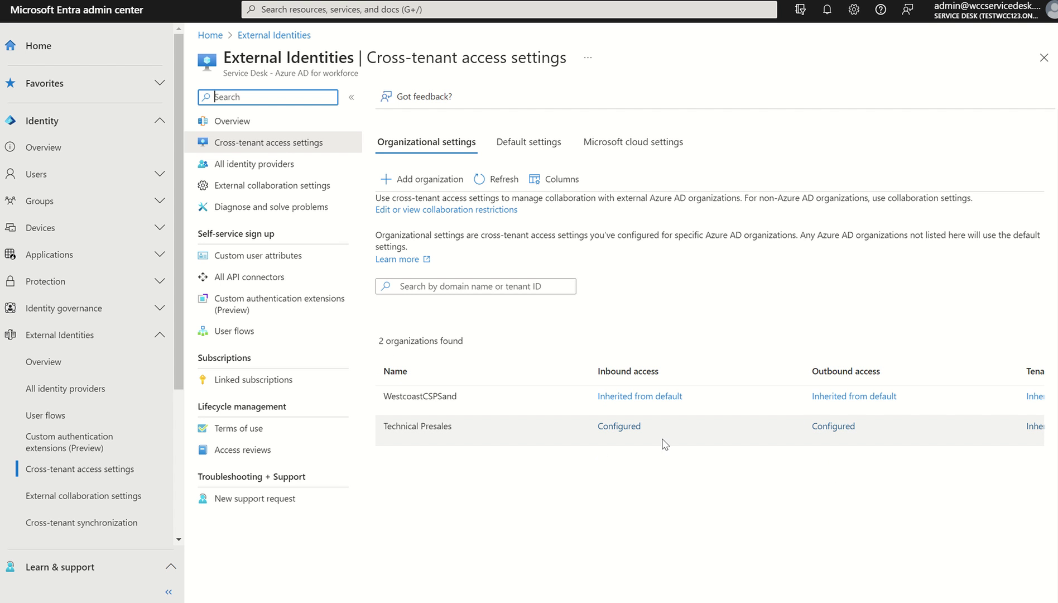
Review Technical Presales' inbound access: trust settings auto-redeem invitations, and cross-tenant sync allows users in
left_click(620, 427)
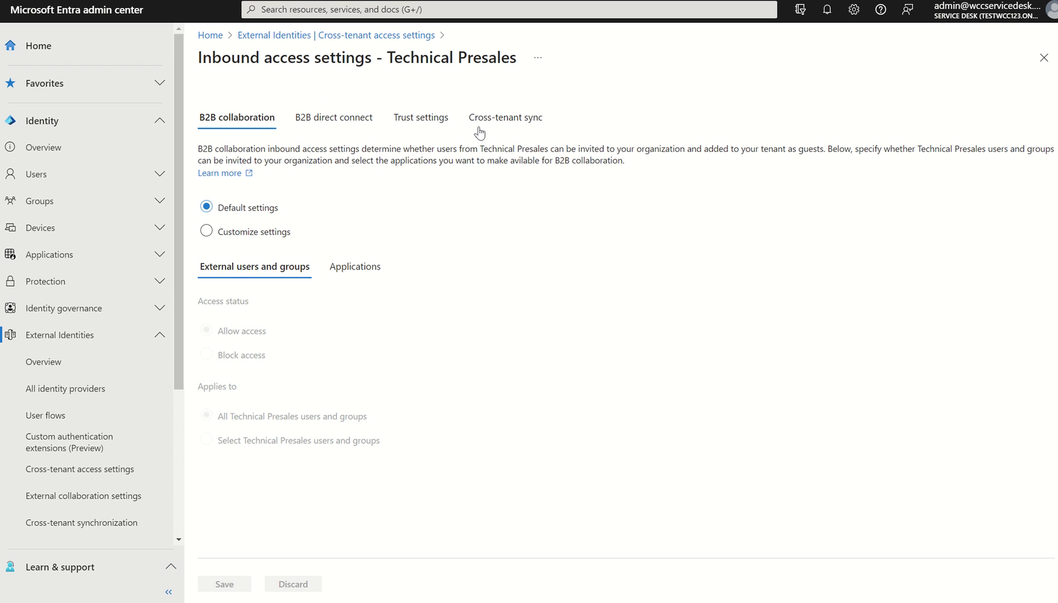
left_click(431, 119)
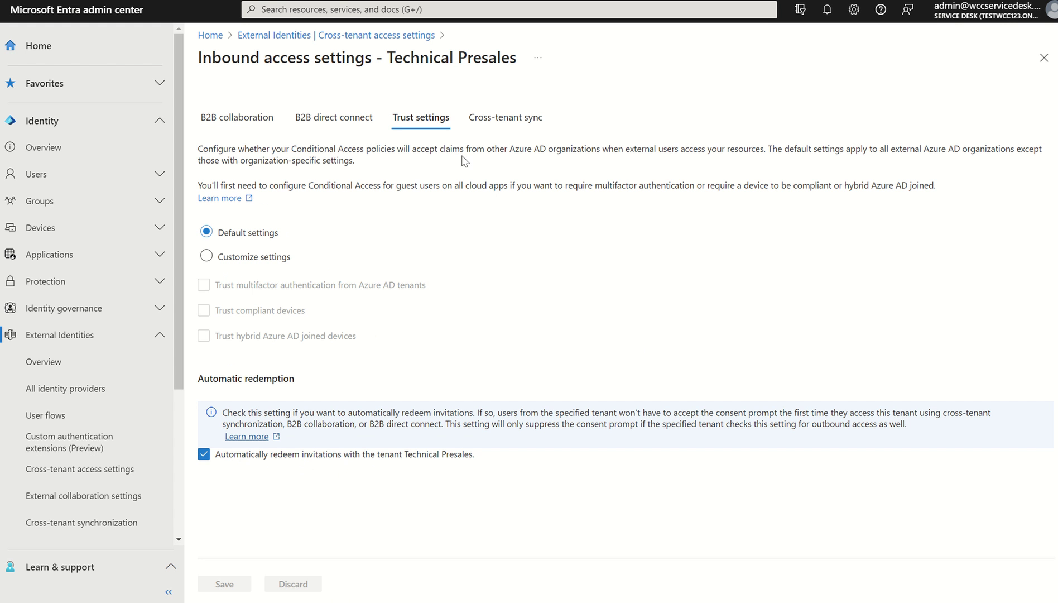
left_click(505, 123)
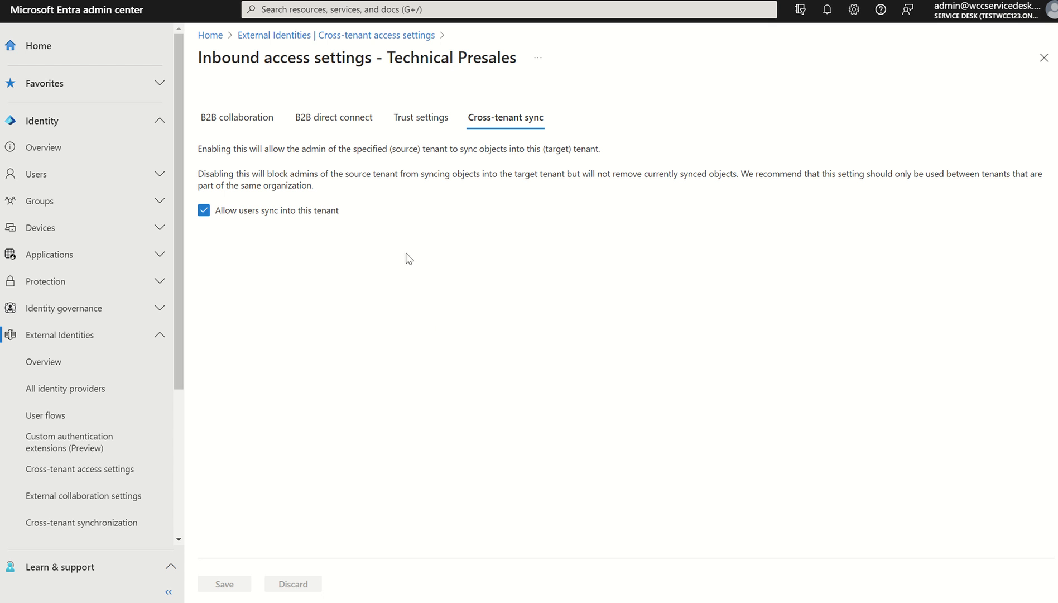
Return to the organizations list, then open the Technical Presales tenant's Cross-tenant access settings page
left_click(299, 36)
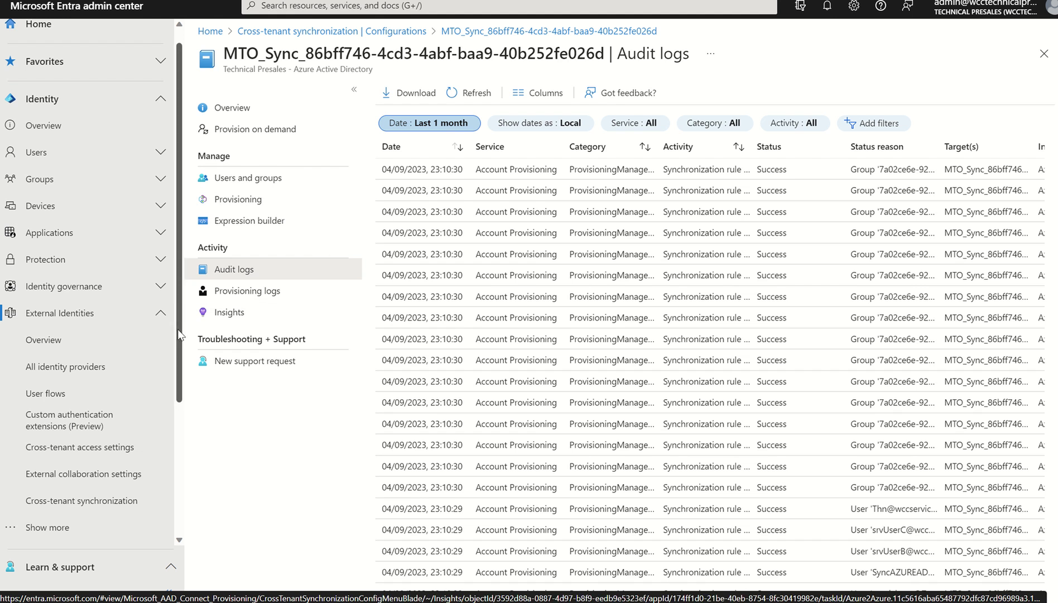
left_click(67, 450)
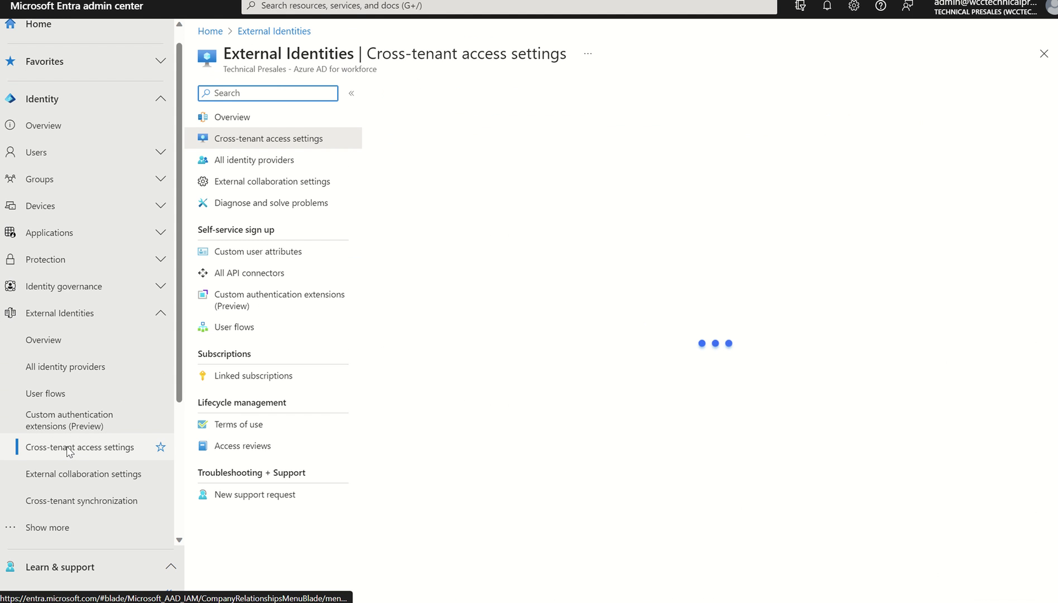